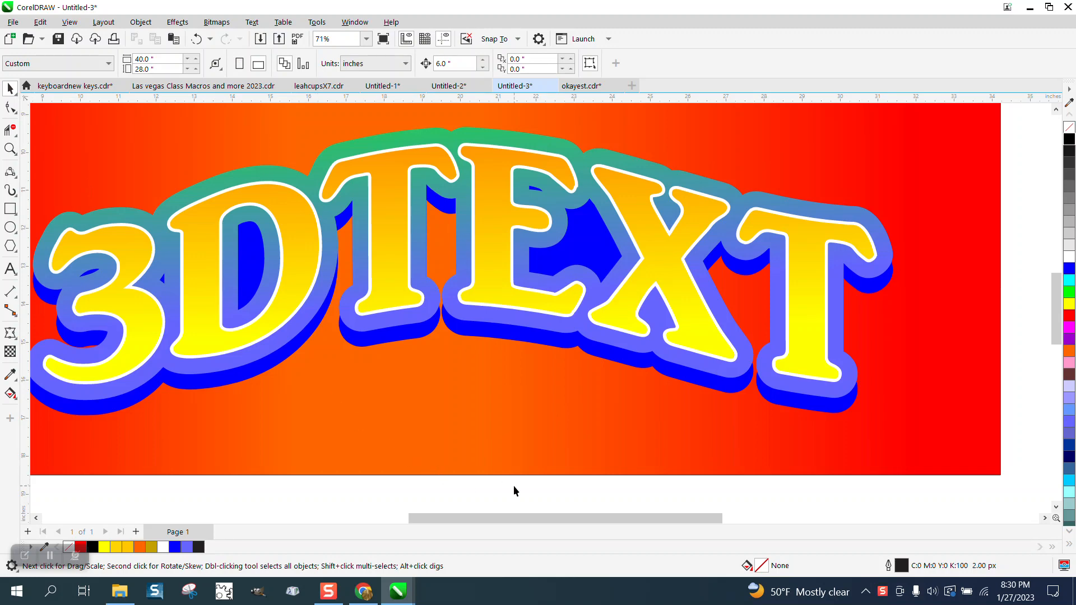
Draw a rectangle about 31.2 by 18.1 inches overlapping the banner's lower edge and fill it yellow.
{"action": "scroll", "coordinate": [486, 396], "scroll_direction": "down", "scroll_amount": 2}
{"action": "scroll", "coordinate": [488, 378], "scroll_direction": "down", "scroll_amount": 4}
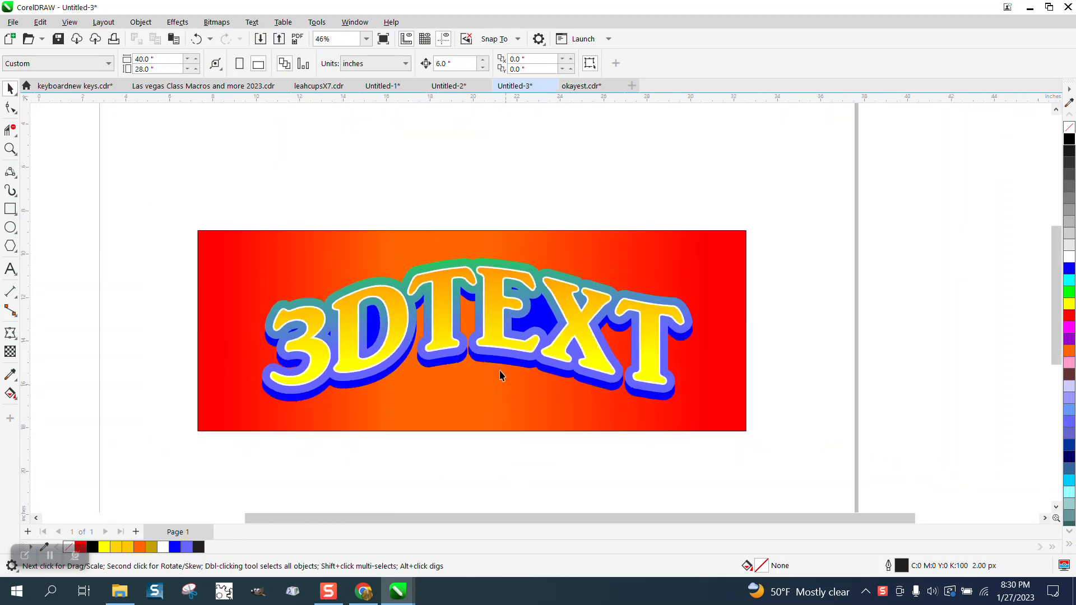
{"action": "left_click", "coordinate": [15, 209]}
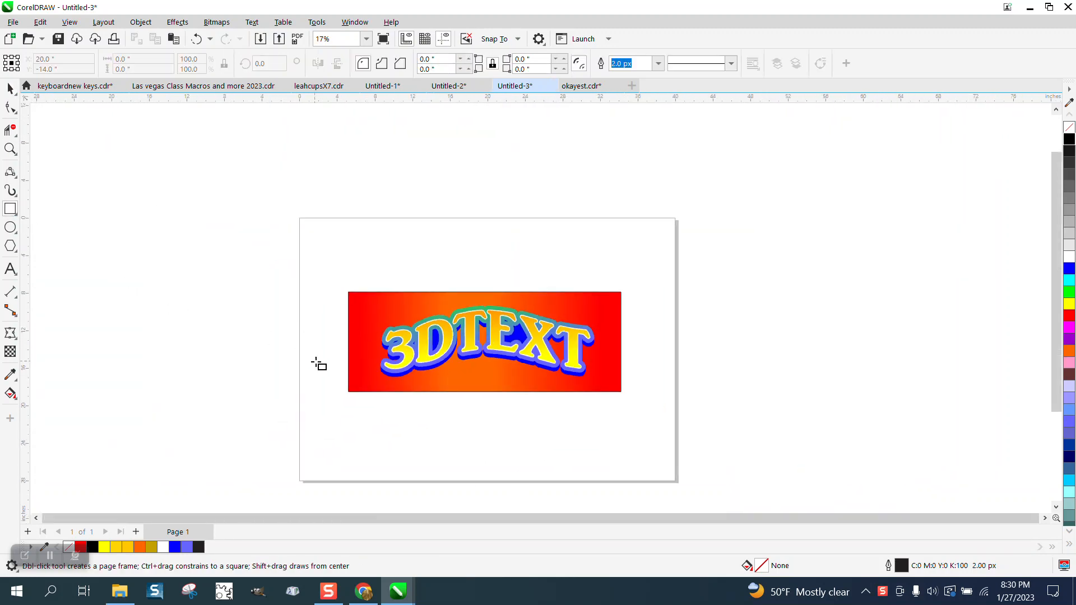
{"action": "left_click_drag", "start_coordinate": [342, 385], "coordinate": [635, 512]}
{"action": "left_click", "coordinate": [1070, 305]}
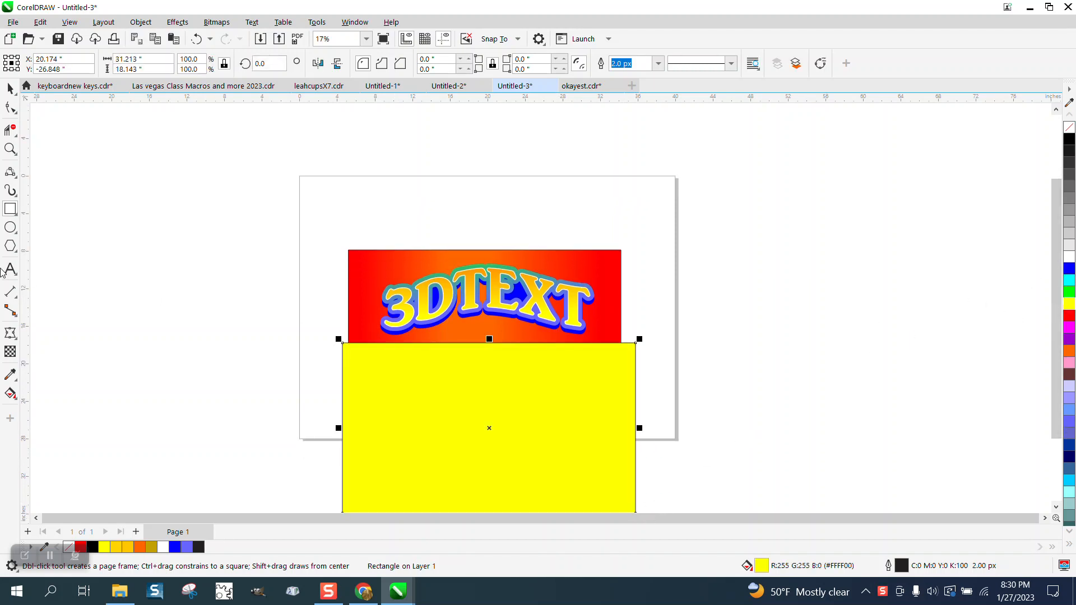
Move the gradient-filled 3DTEXT 12 inches straight down, away from its white outline.
{"action": "left_click", "coordinate": [10, 148]}
{"action": "left_click_drag", "start_coordinate": [315, 249], "coordinate": [769, 427]}
{"action": "left_click", "coordinate": [11, 89]}
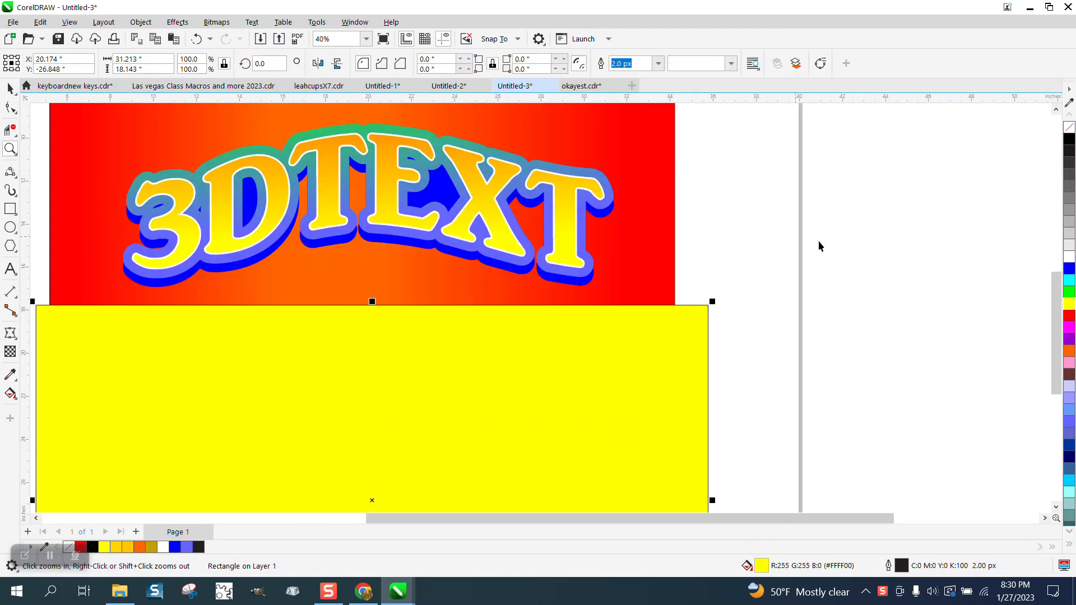
{"action": "left_click", "coordinate": [778, 235]}
{"action": "left_click", "coordinate": [571, 208]}
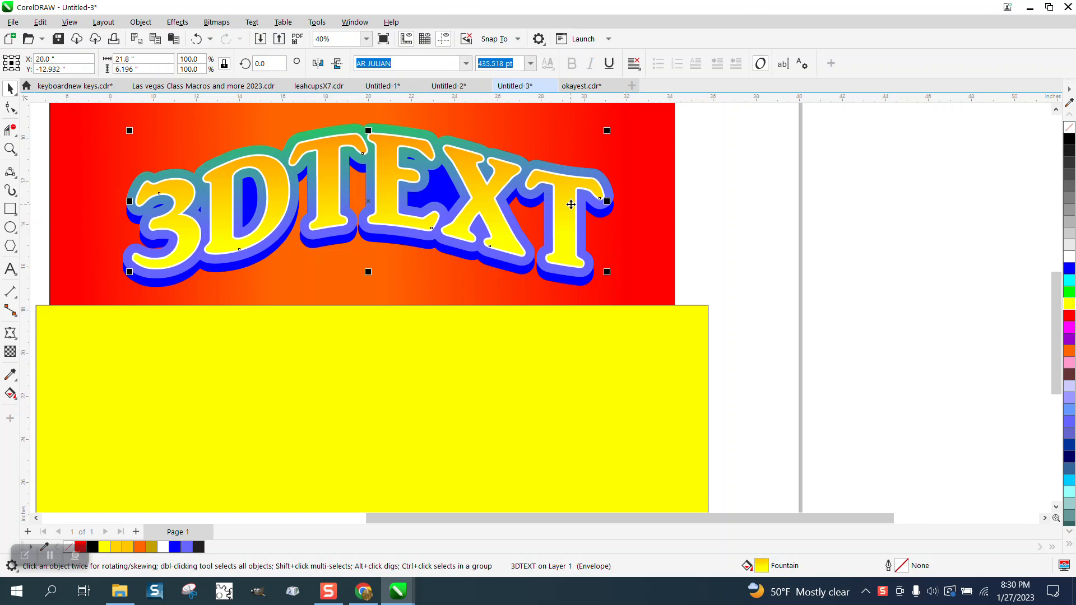
{"action": "key", "text": "Down"}
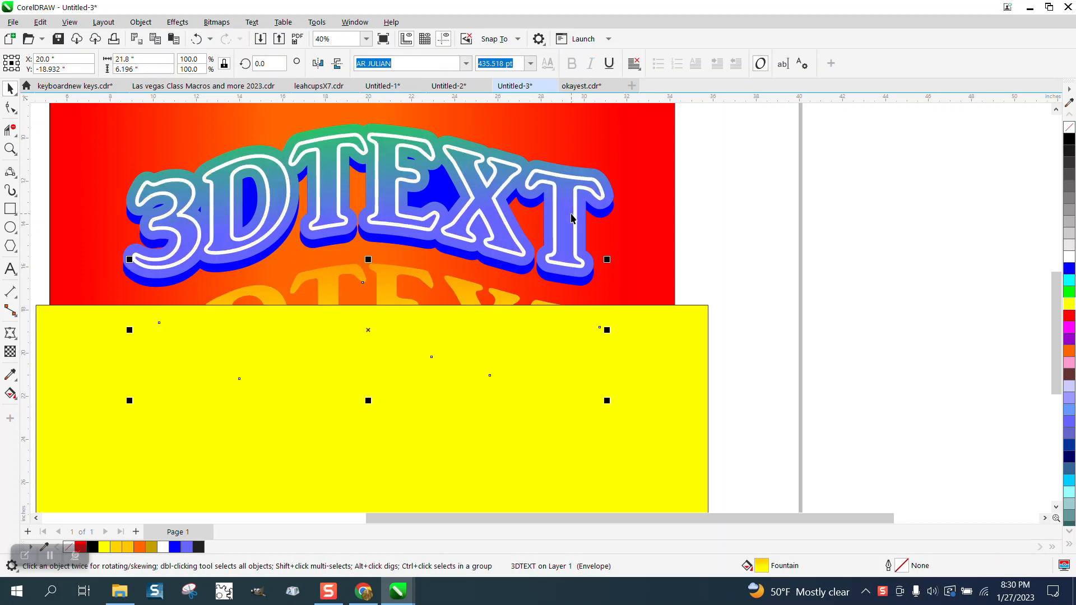
{"action": "key", "text": "Down"}
Send the yellow rectangle to the back of the page.
{"action": "left_click", "coordinate": [708, 319]}
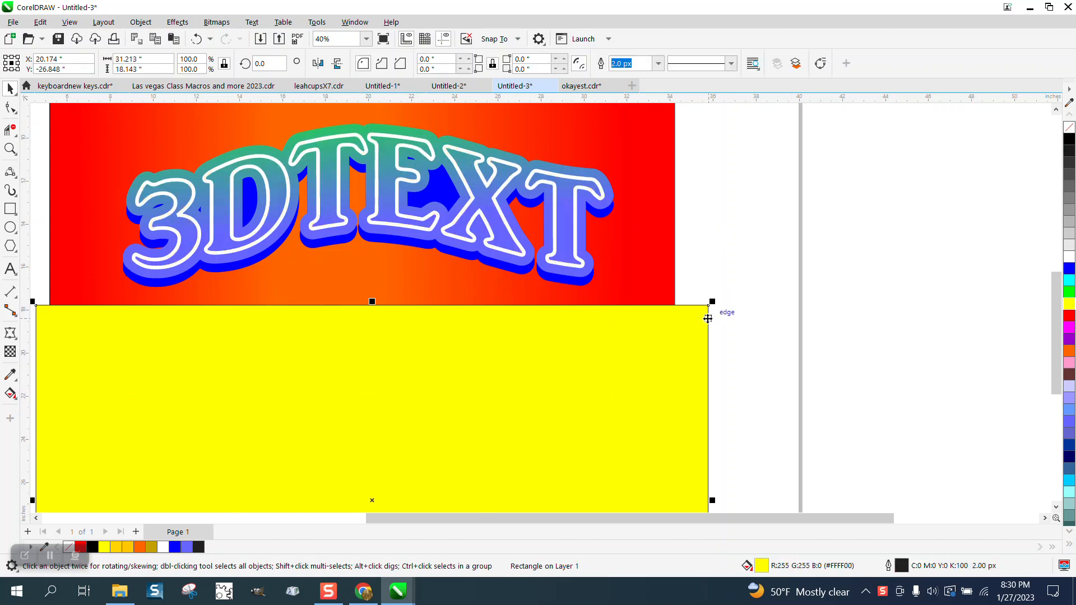
{"action": "left_click", "coordinate": [141, 22]}
{"action": "mouse_move", "coordinate": [172, 256]}
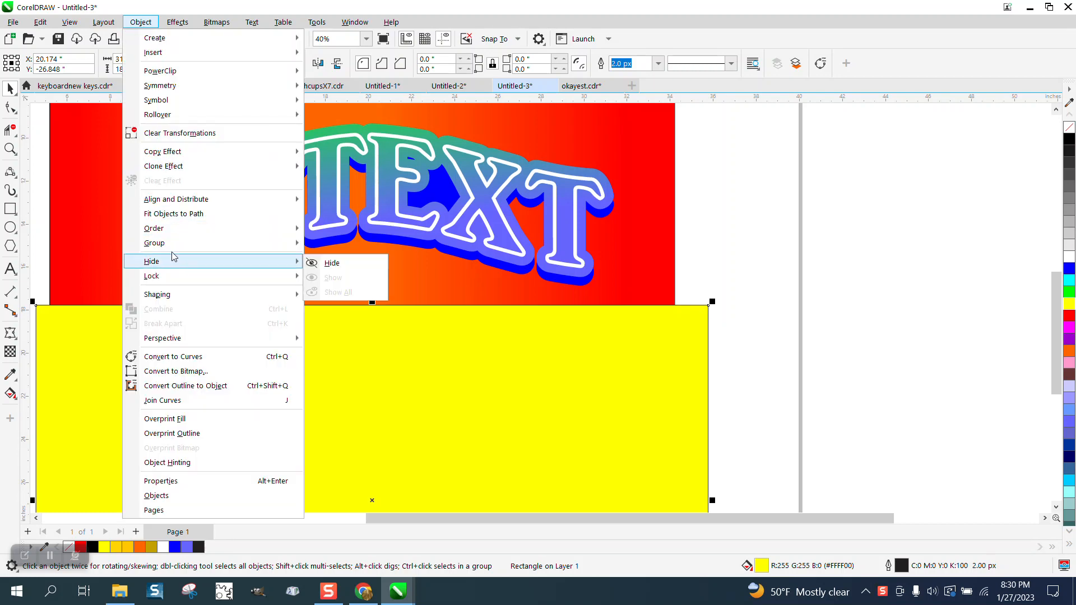
{"action": "mouse_move", "coordinate": [183, 231]}
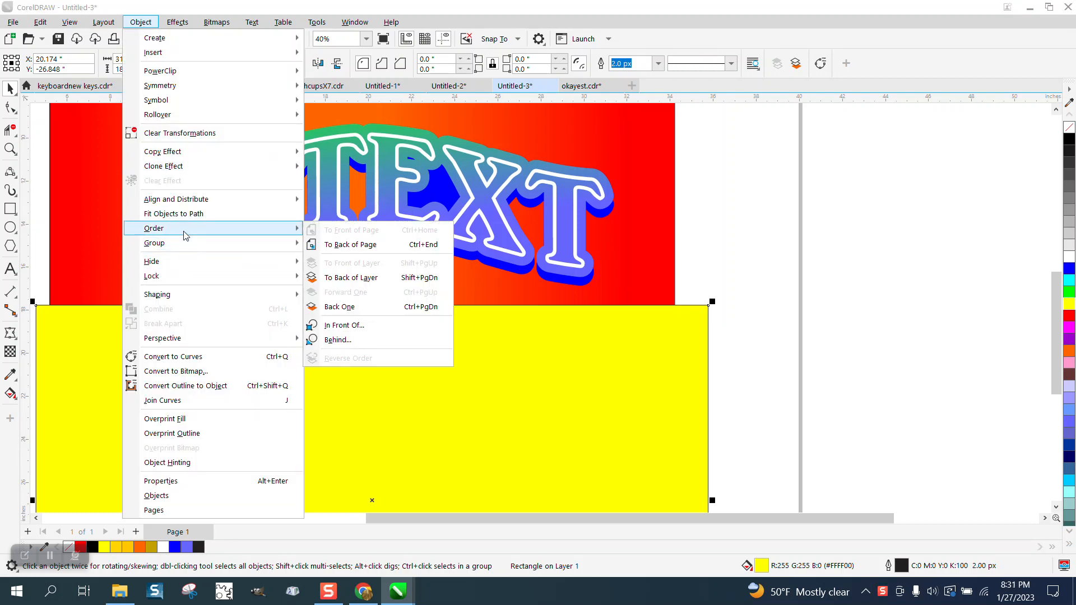
{"action": "left_click", "coordinate": [349, 245]}
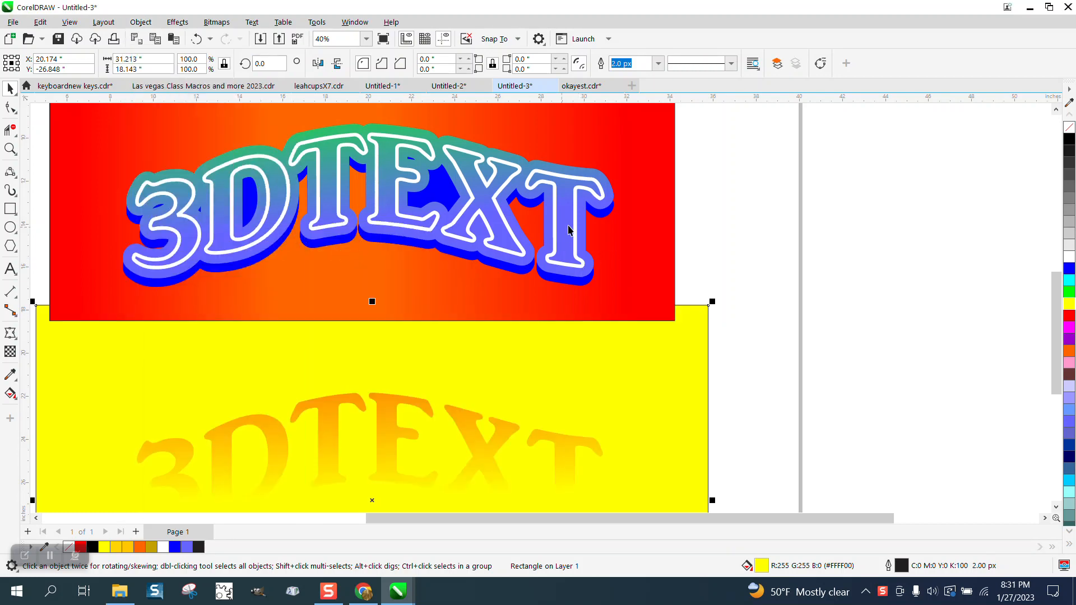
{"action": "left_click", "coordinate": [572, 443]}
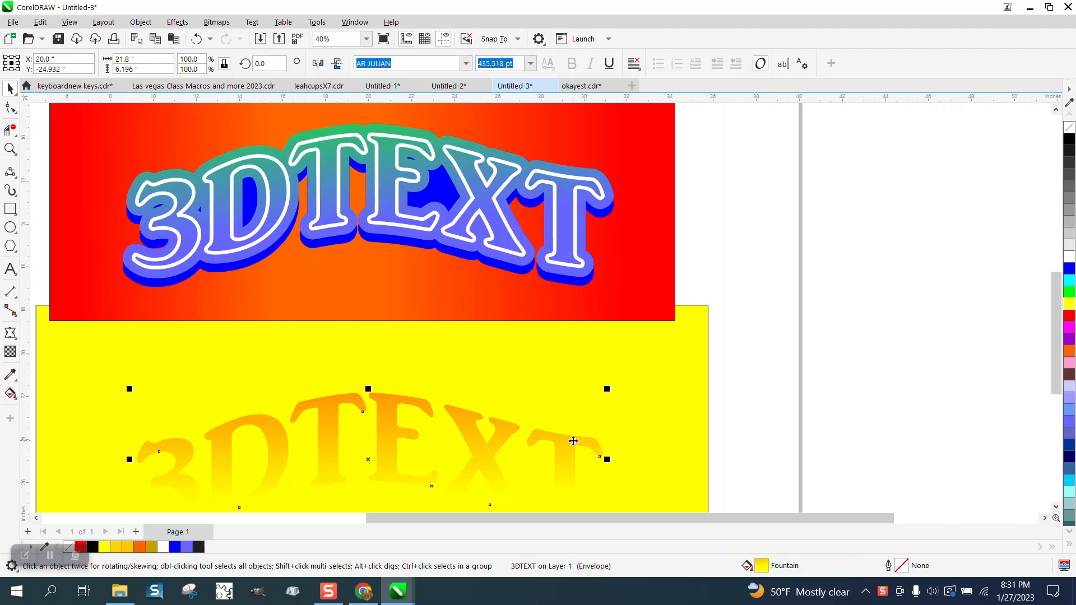
{"action": "key", "text": "ctrl+z"}
{"action": "key", "text": "ctrl+shift+z"}
Set the outline width of the white-outlined 3DTEXT to 25 px.
{"action": "left_click", "coordinate": [582, 182]}
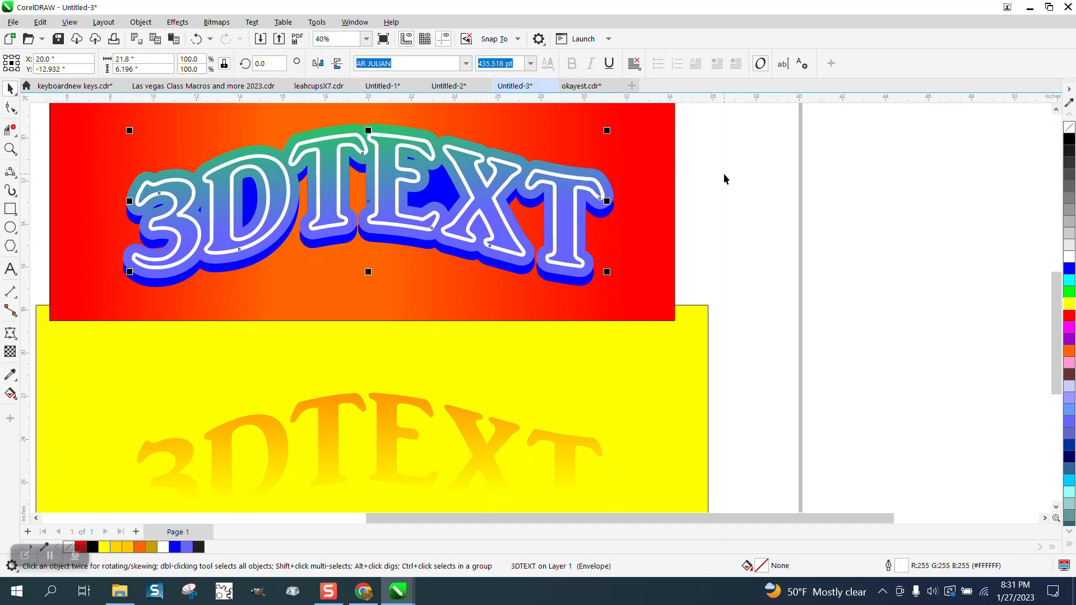
{"action": "double_click", "coordinate": [925, 556]}
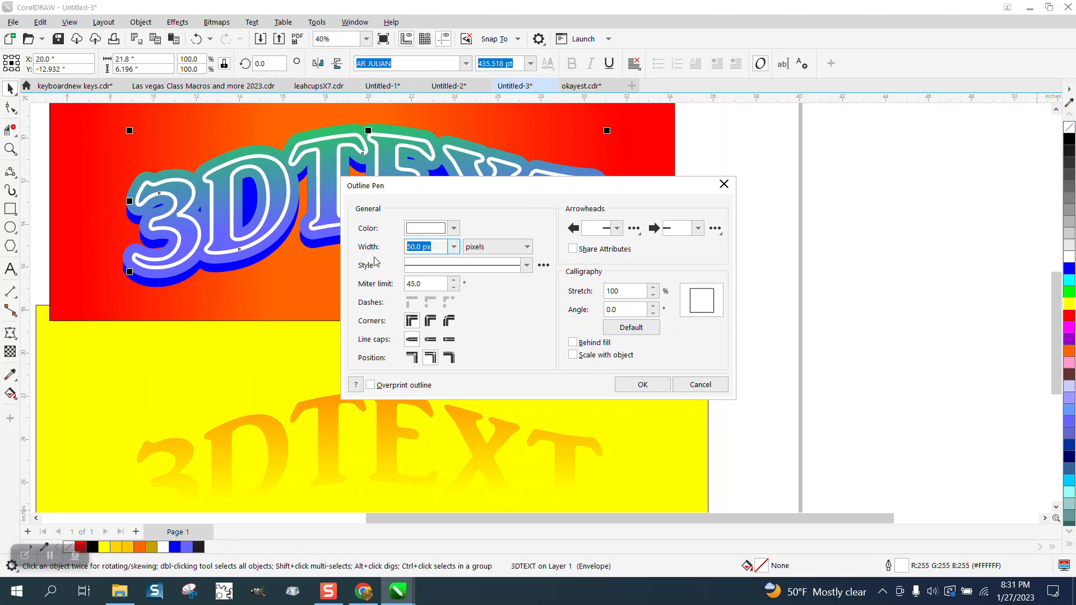
{"action": "type", "text": "10"}
{"action": "key", "text": "Return"}
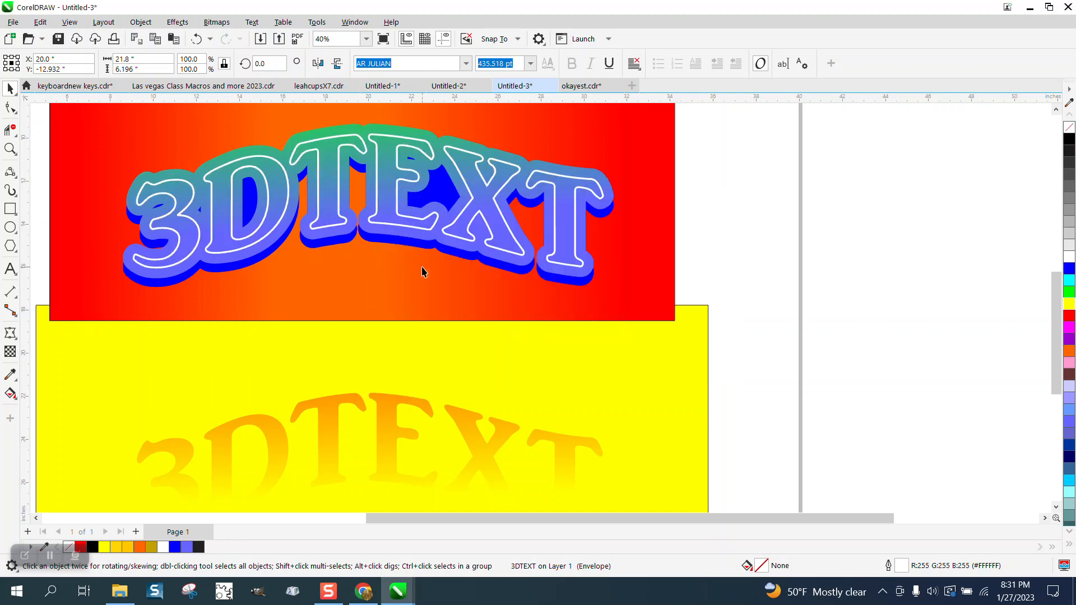
Move the gradient text up 12 inches over the white outline, and back down 6 inches.
{"action": "left_click", "coordinate": [508, 430]}
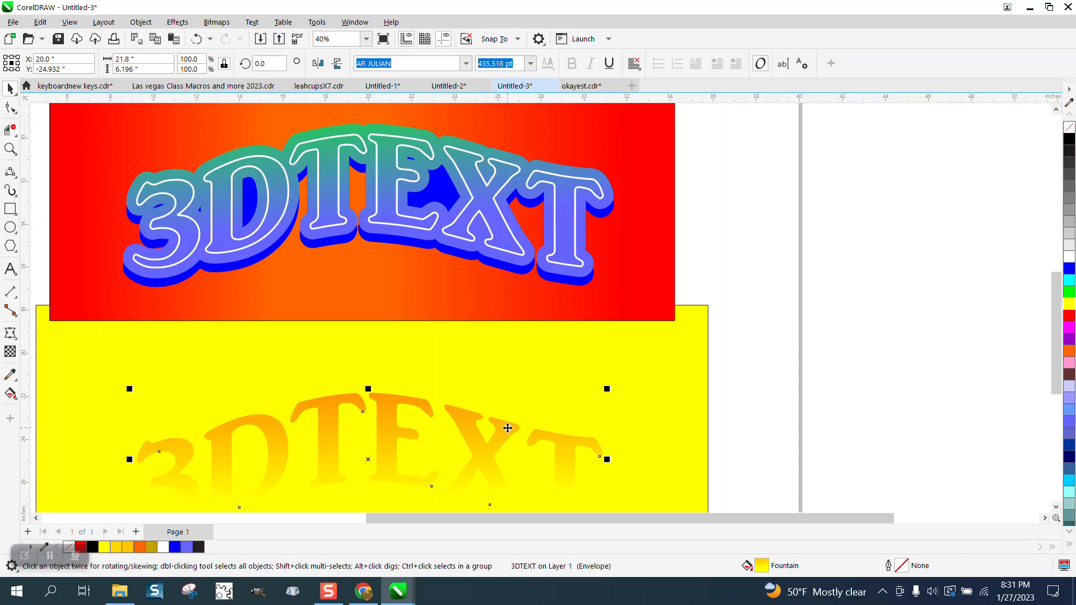
{"action": "key", "text": "Up"}
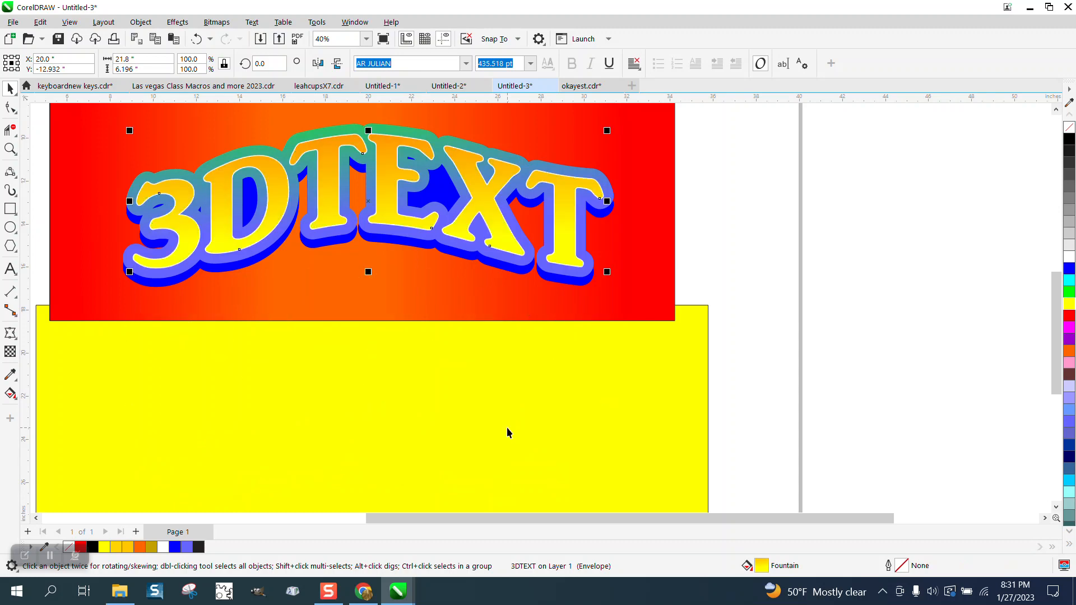
{"action": "key", "text": "Down"}
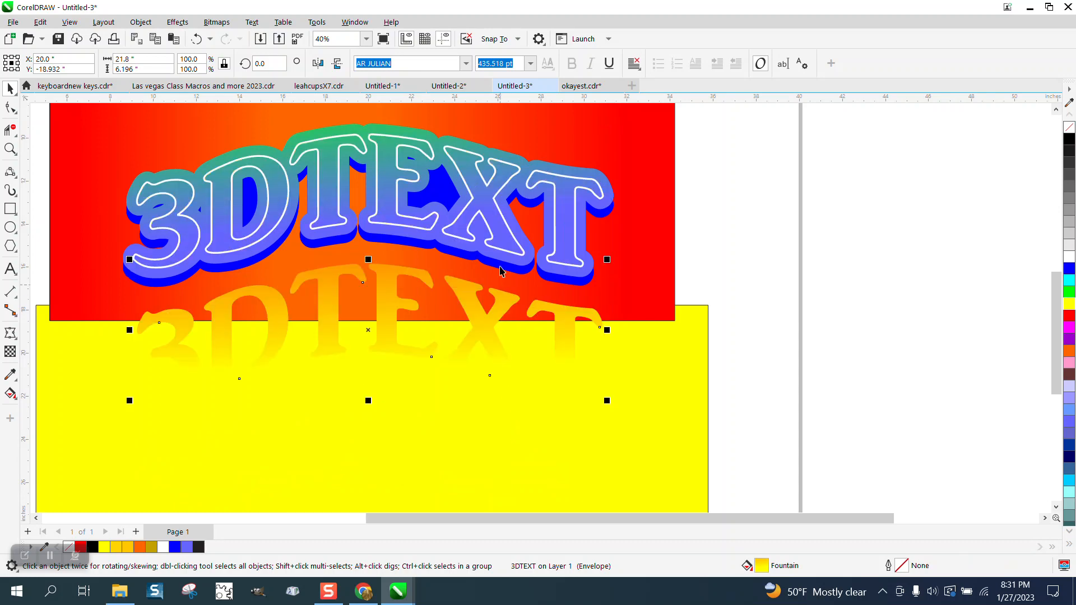
Move the white-outlined 3DTEXT 12 inches straight down onto the yellow rectangle.
{"action": "left_click", "coordinate": [496, 201]}
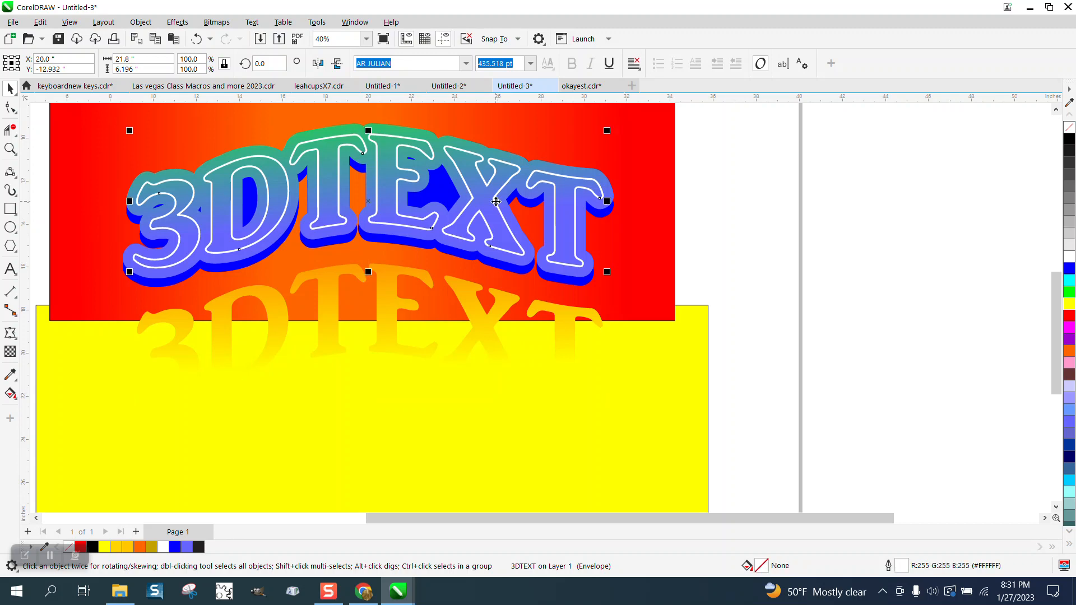
{"action": "key", "text": "Down"}
{"action": "key", "text": "Down"}
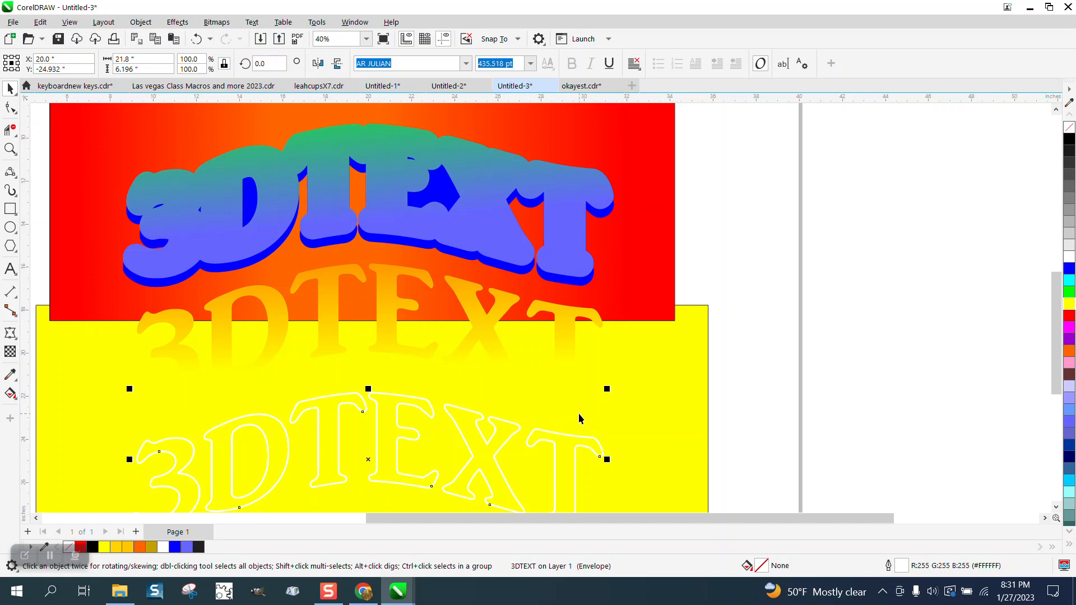
Increase the outline width of the white-outlined 3DTEXT with the Outline Pen settings.
{"action": "key", "text": "F12"}
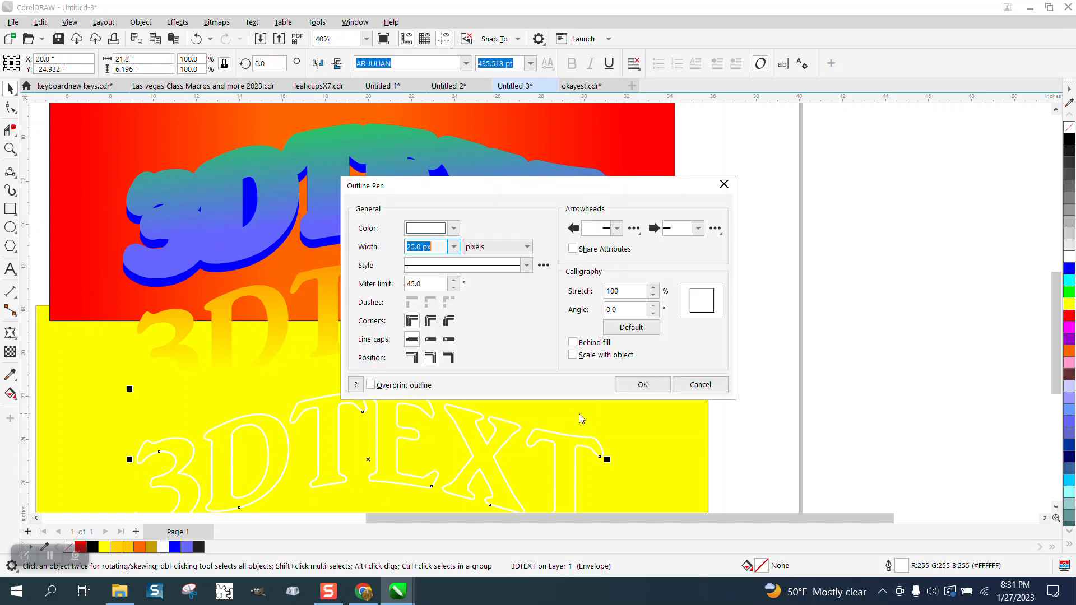
{"action": "left_click", "coordinate": [454, 248]}
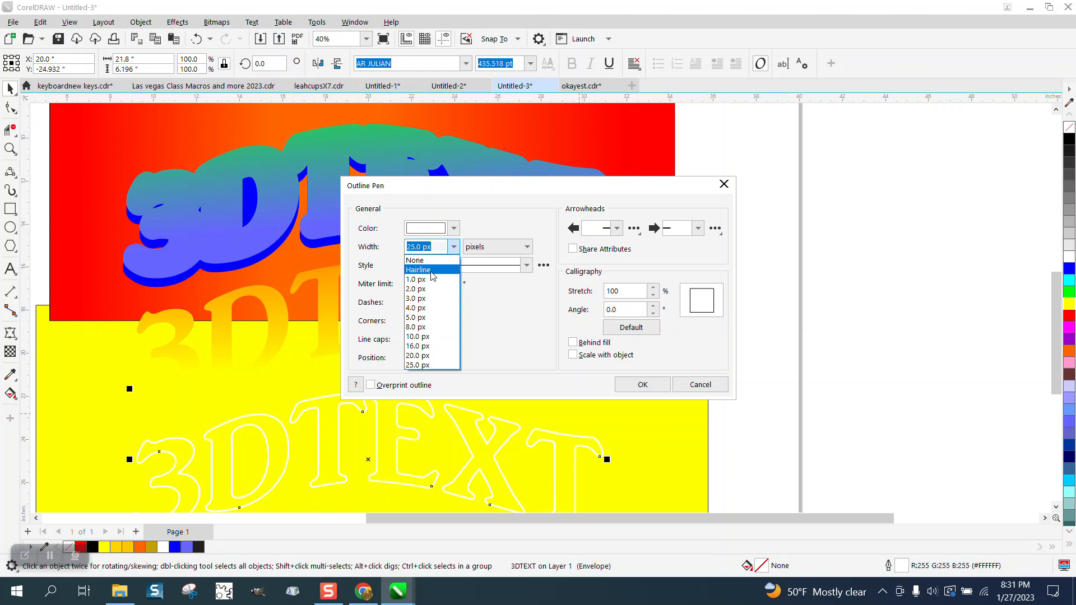
{"action": "left_click", "coordinate": [408, 249]}
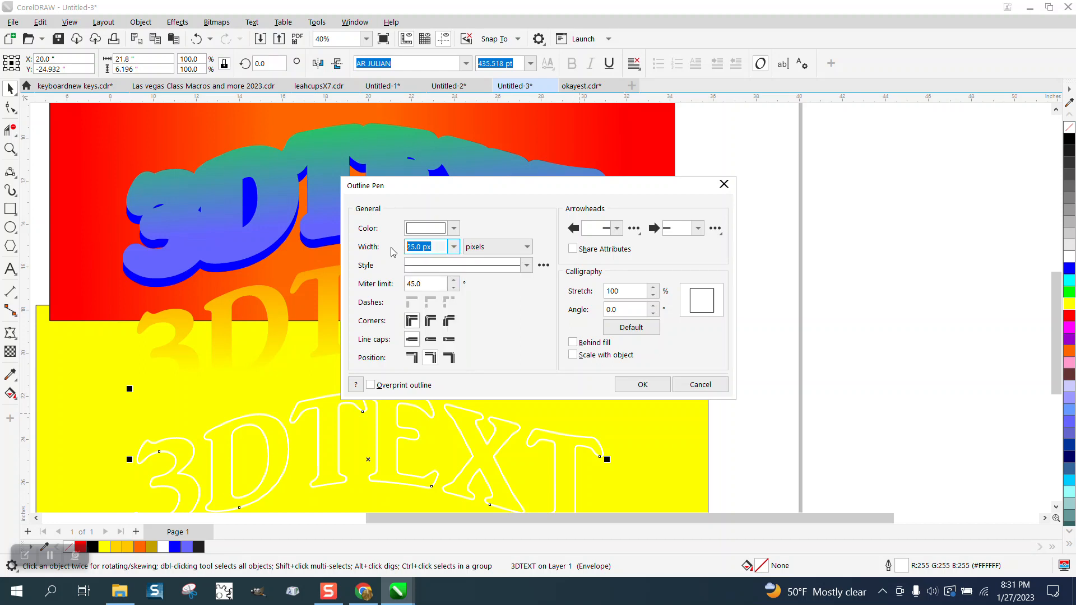
{"action": "key", "text": "Return"}
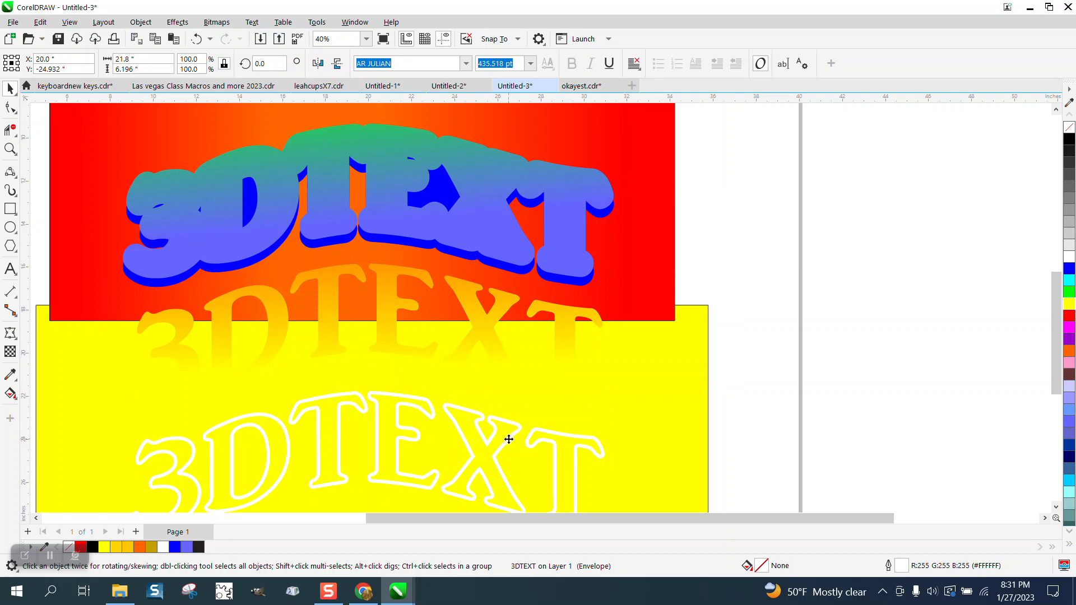
Move the white outline text up 12 inches and the gradient text up 6 inches, realigning both on the blue lettering.
{"action": "left_click", "coordinate": [601, 447]}
{"action": "key", "text": "Up"}
{"action": "key", "text": "Up"}
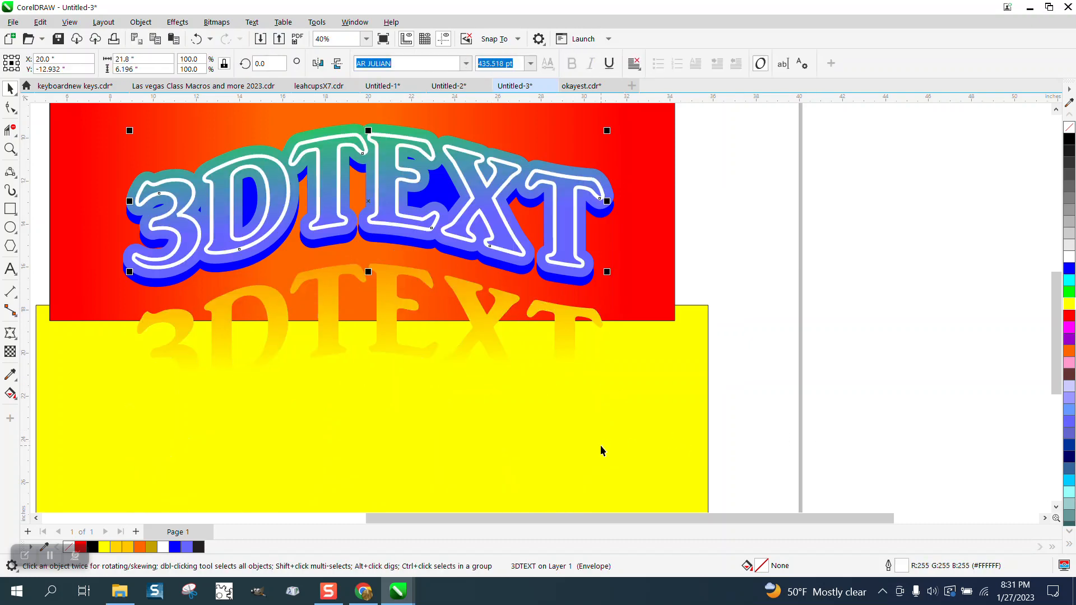
{"action": "left_click", "coordinate": [565, 327]}
{"action": "key", "text": "Up"}
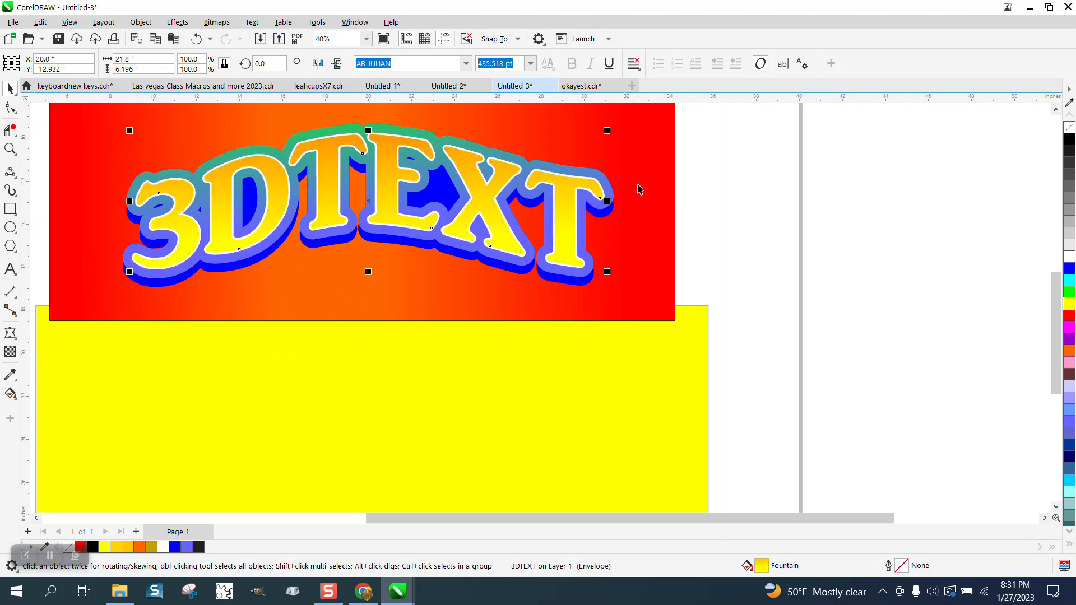
Bring the white outline text to the front of the page and realign the gradient text beneath it.
{"action": "key", "text": "Down"}
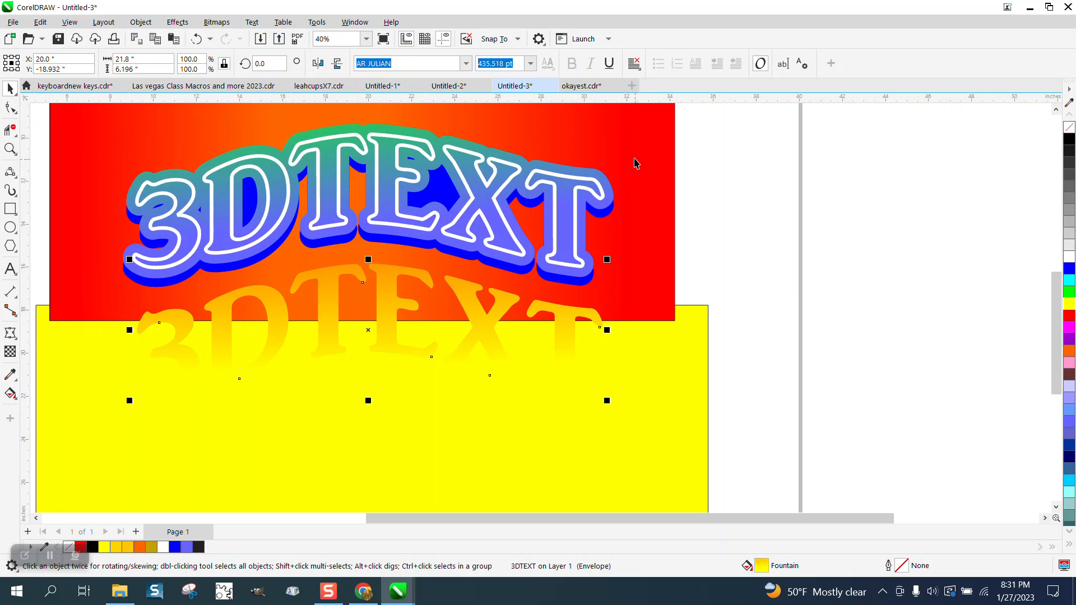
{"action": "left_click", "coordinate": [597, 182]}
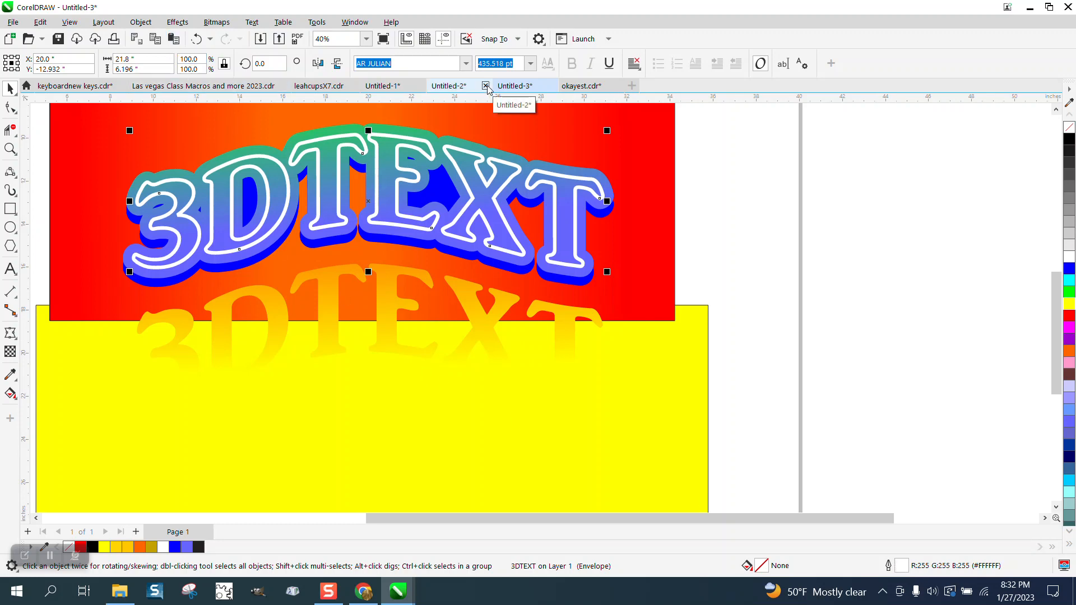
{"action": "left_click", "coordinate": [141, 22]}
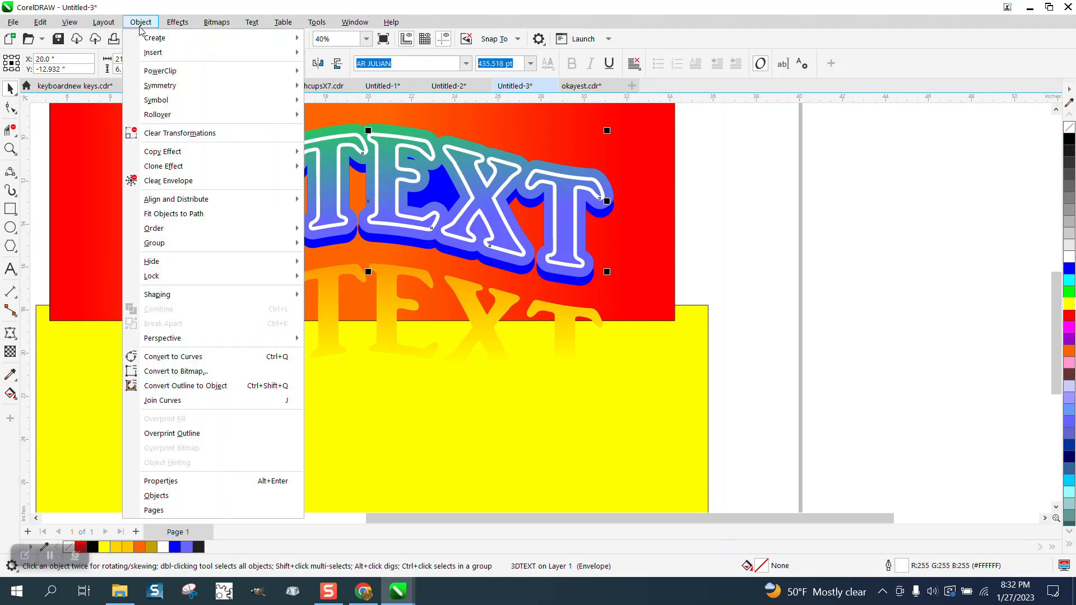
{"action": "mouse_move", "coordinate": [167, 230]}
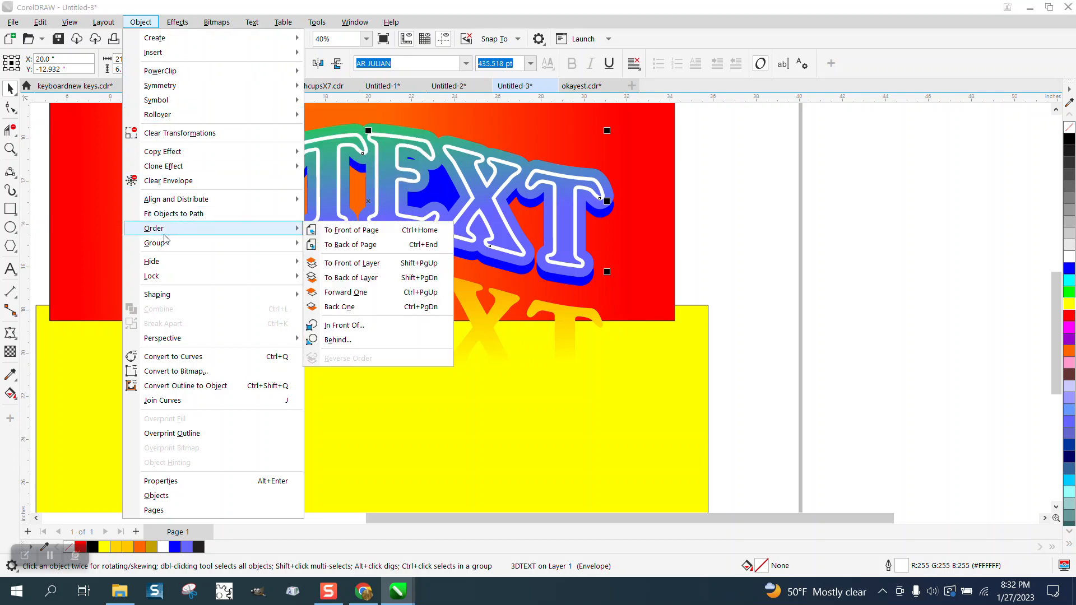
{"action": "left_click", "coordinate": [368, 232]}
{"action": "left_click", "coordinate": [755, 218]}
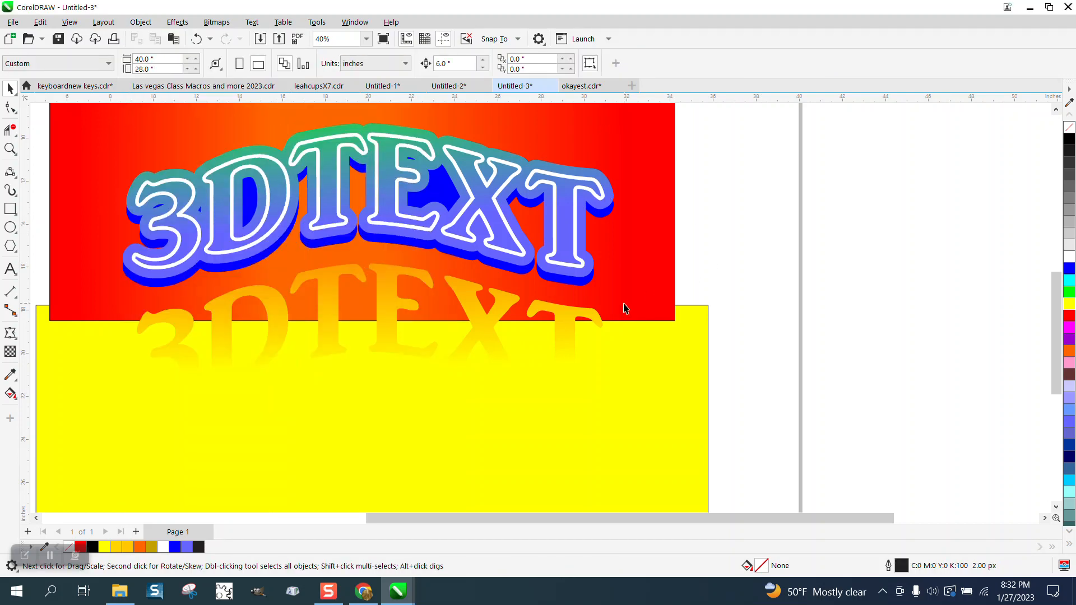
{"action": "left_click", "coordinate": [568, 316]}
{"action": "key", "text": "ctrl+z"}
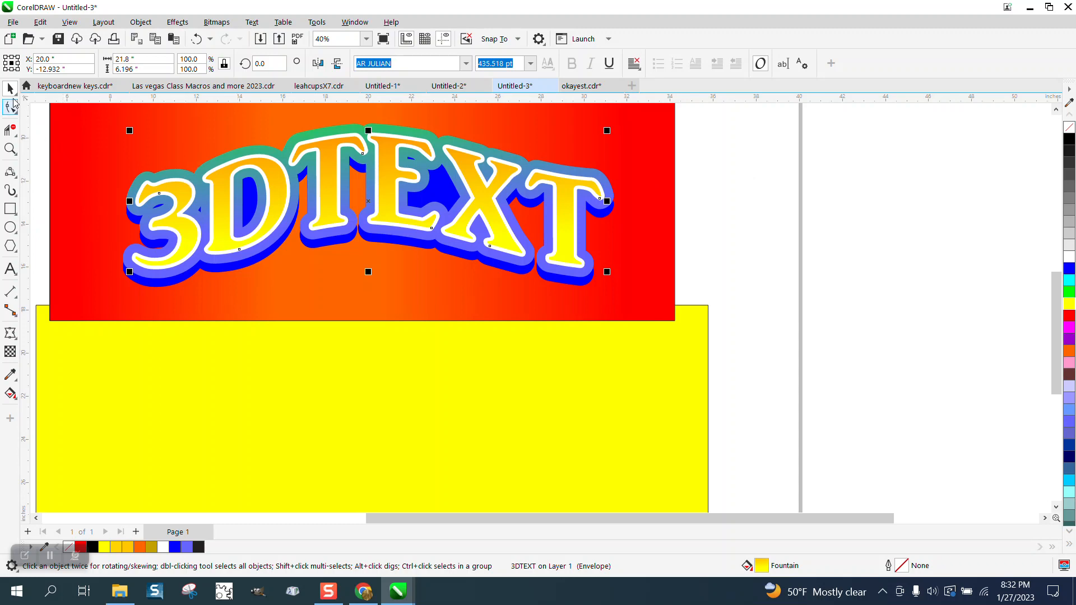
Shift the white outline text about 0.3 inches down, offset from the gradient text.
{"action": "left_click", "coordinate": [10, 149]}
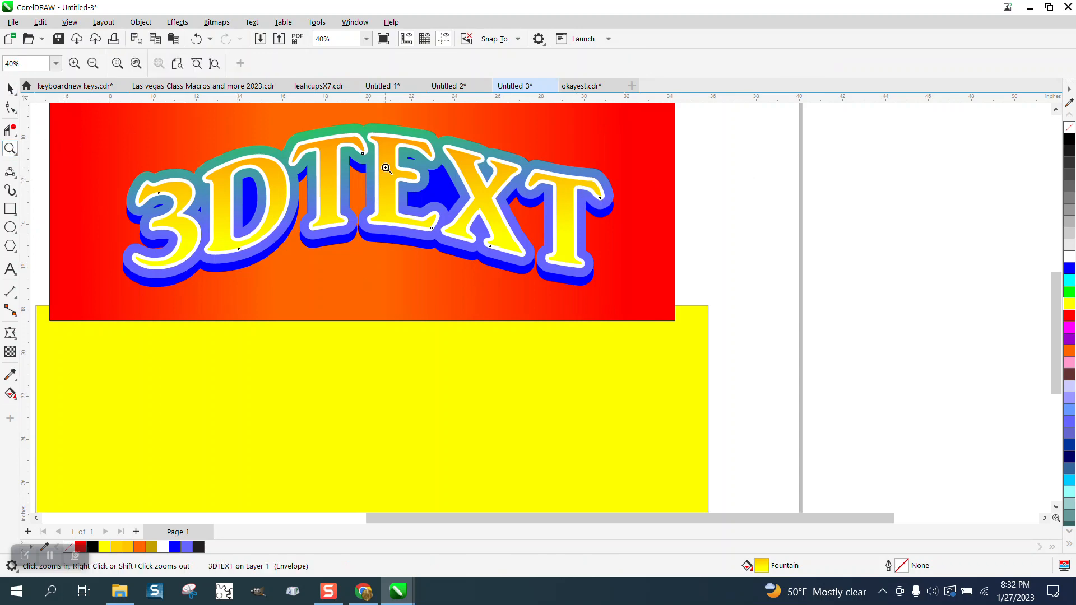
{"action": "left_click_drag", "start_coordinate": [454, 149], "coordinate": [680, 247]}
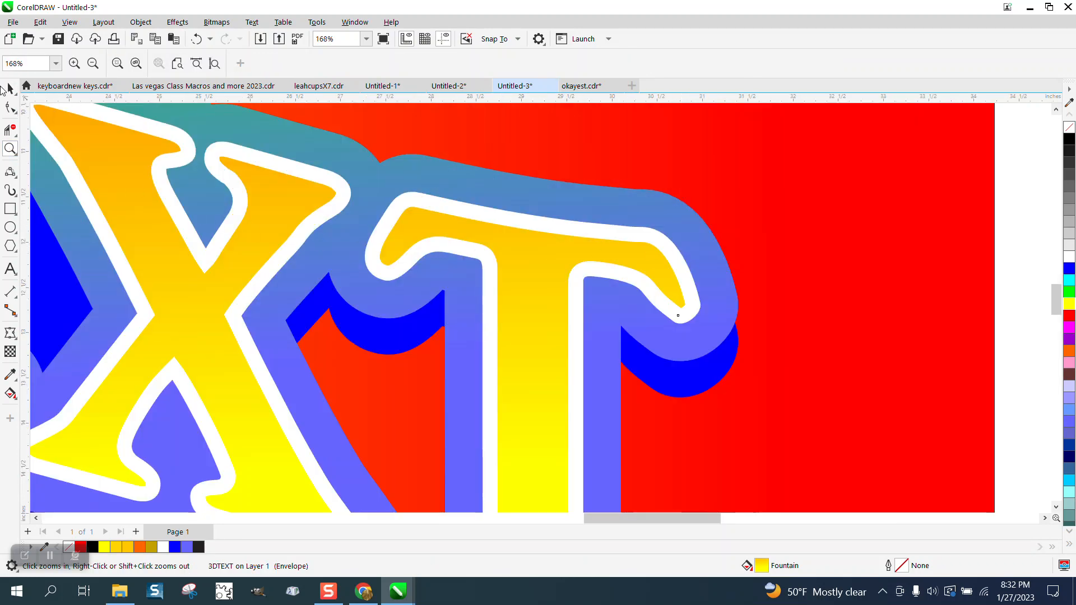
{"action": "key", "text": "space"}
{"action": "left_click", "coordinate": [1007, 279]}
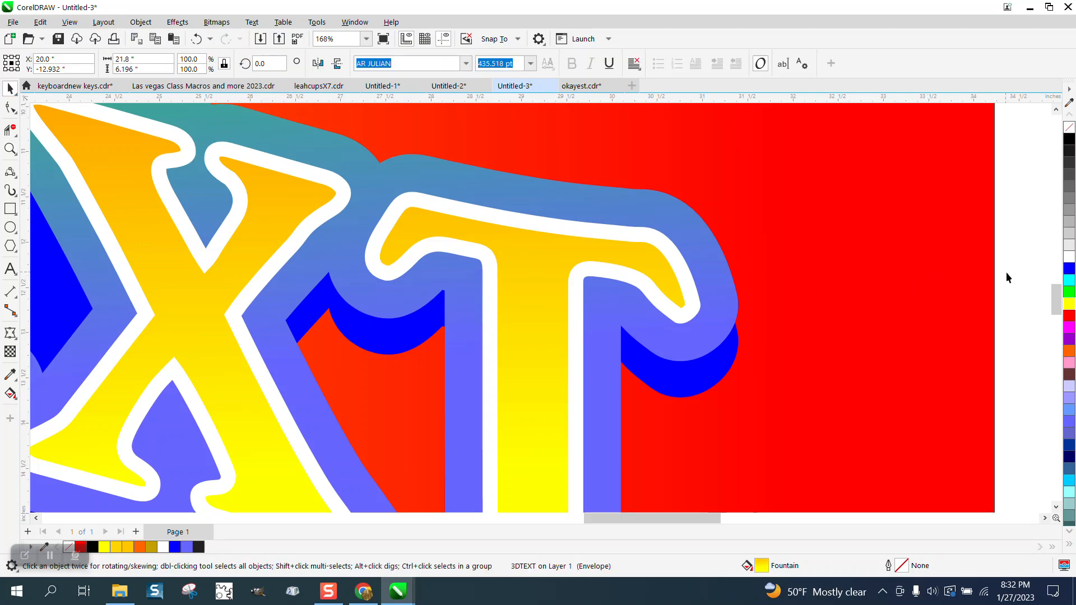
{"action": "left_click_drag", "start_coordinate": [662, 287], "coordinate": [658, 311]}
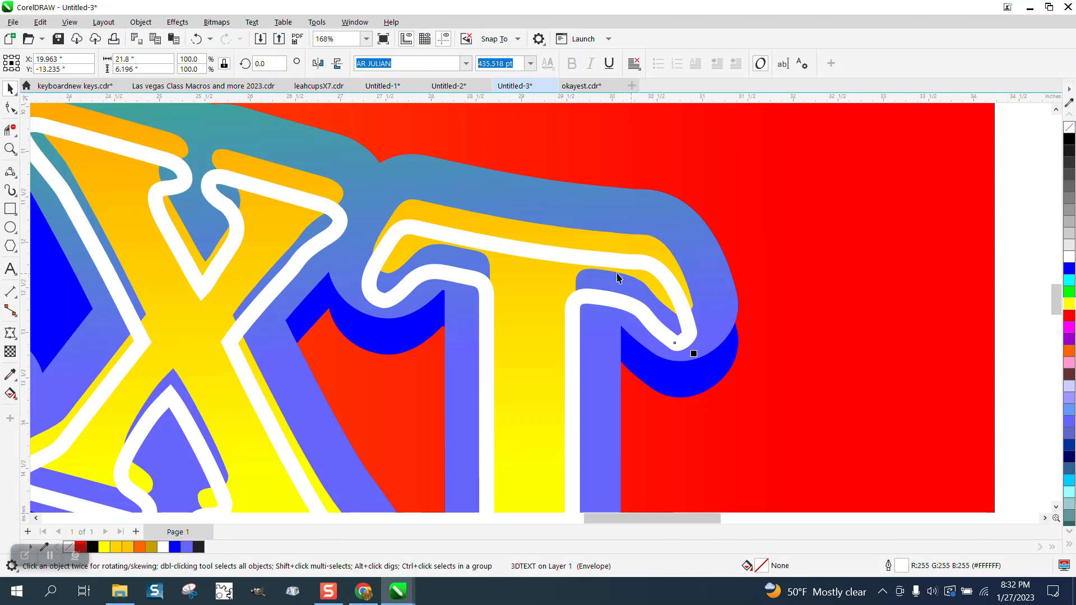
Undo the last downward shift of the white outline text.
{"action": "key", "text": "ctrl+z"}
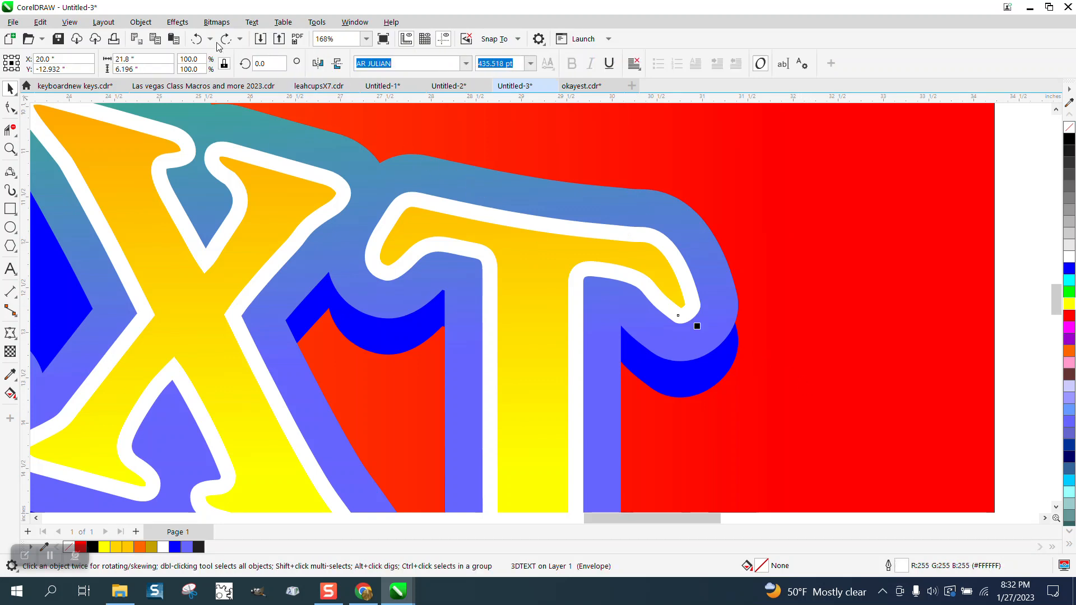
Try sending the white outline text to the back of the page, and undo that reordering.
{"action": "left_click", "coordinate": [141, 22]}
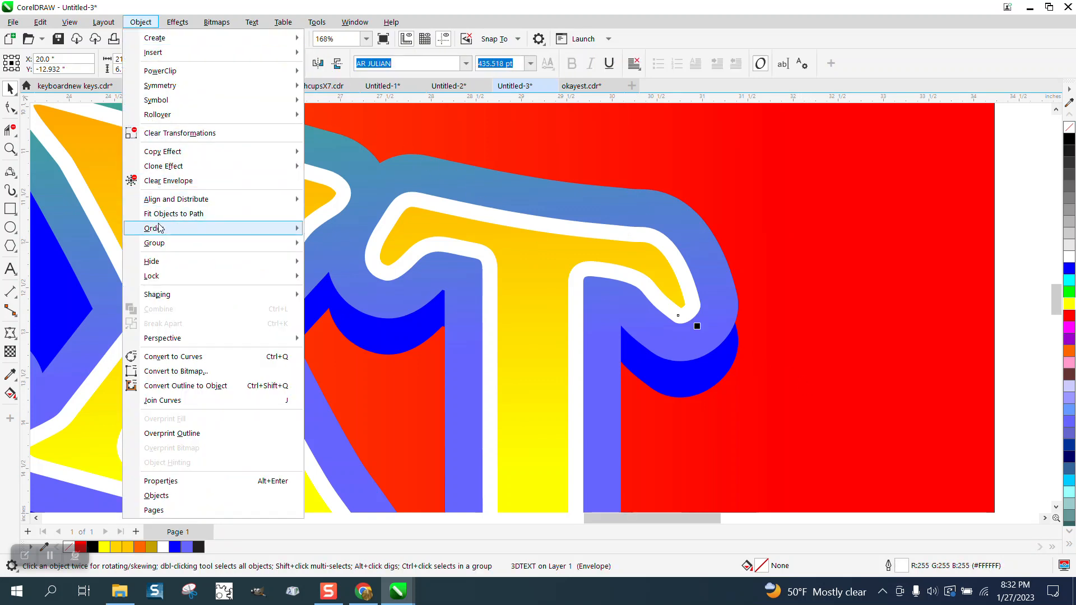
{"action": "mouse_move", "coordinate": [160, 227]}
{"action": "left_click", "coordinate": [335, 246]}
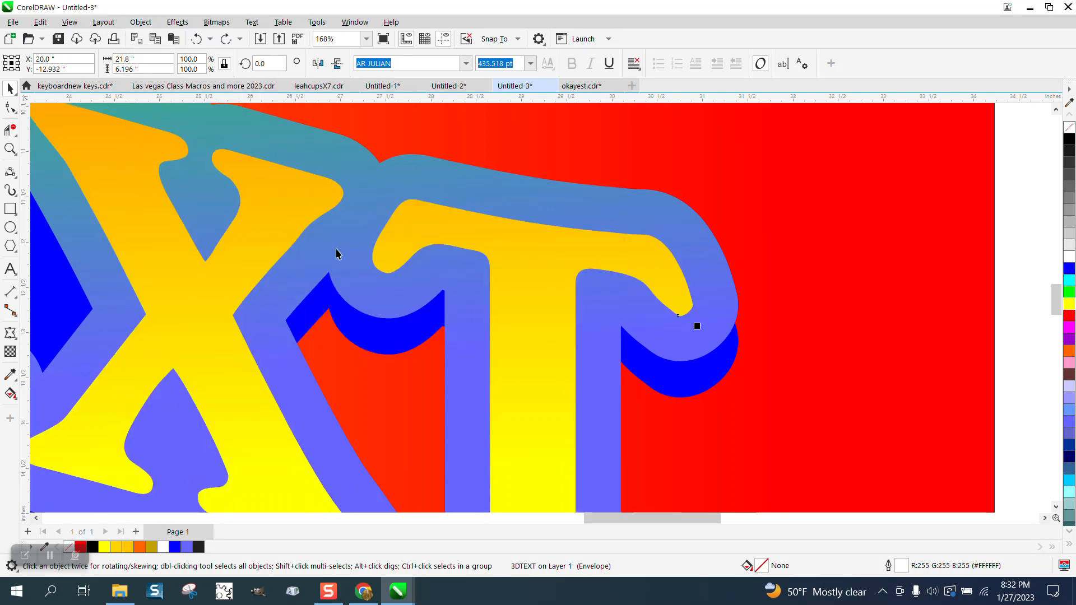
{"action": "scroll", "coordinate": [461, 231], "scroll_direction": "down", "scroll_amount": 1}
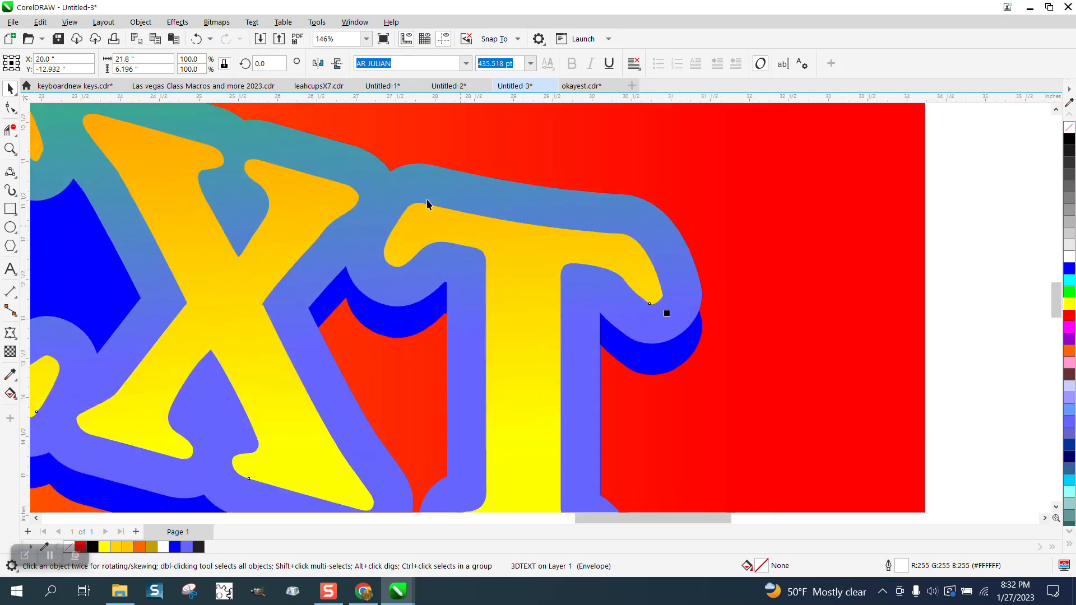
{"action": "left_click", "coordinate": [198, 40]}
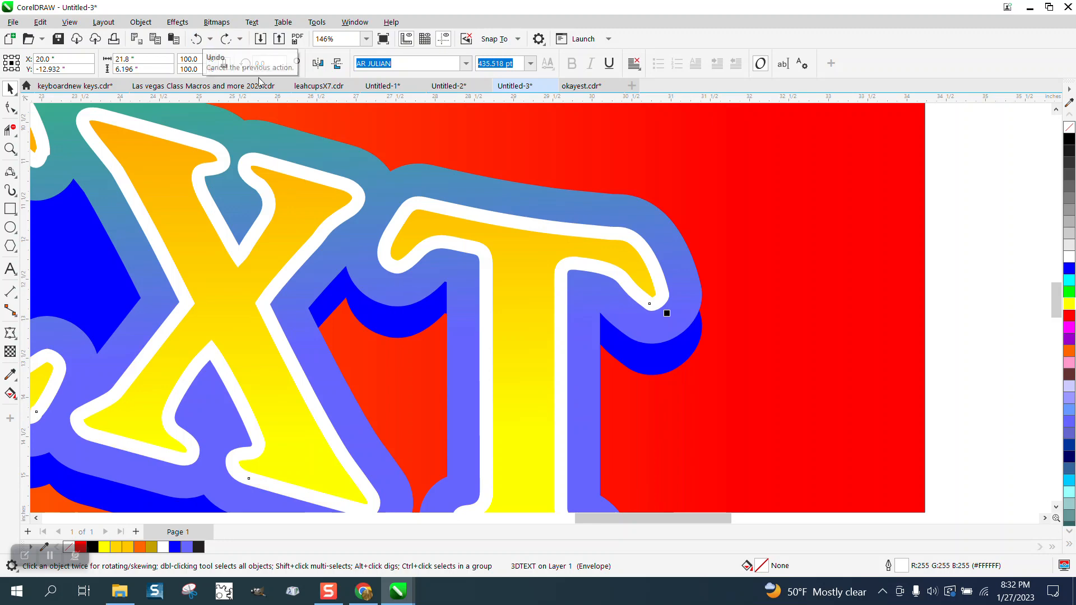
Move the white outline text and the gradient text each 6 inches down, off the blue lettering.
{"action": "scroll", "coordinate": [417, 147], "scroll_direction": "down", "scroll_amount": 3}
{"action": "scroll", "coordinate": [417, 146], "scroll_direction": "down", "scroll_amount": 2}
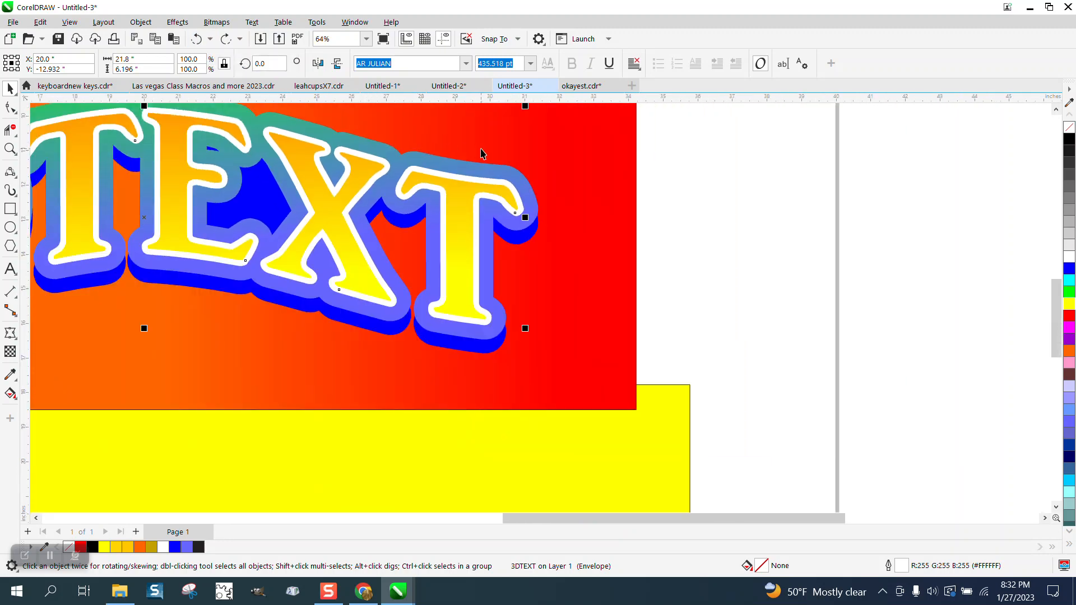
{"action": "key", "text": "Down"}
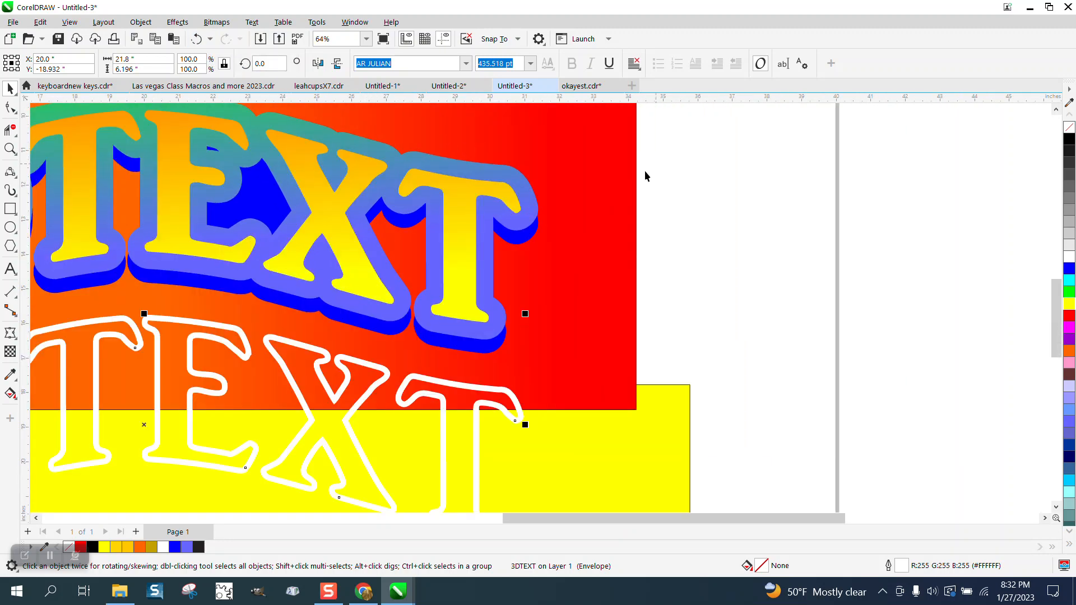
{"action": "left_click", "coordinate": [512, 200]}
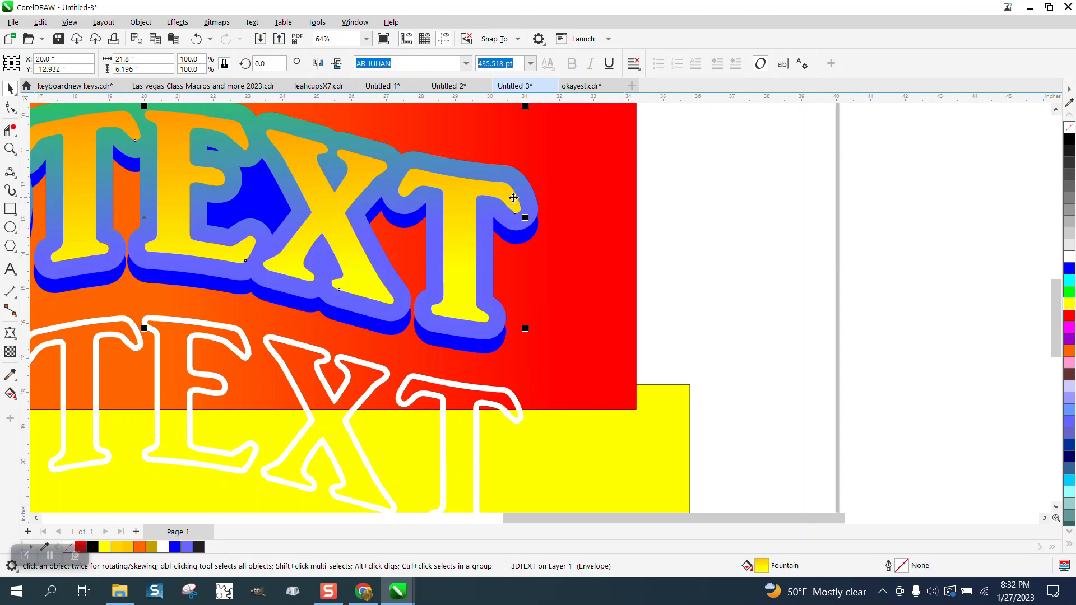
{"action": "key", "text": "Down"}
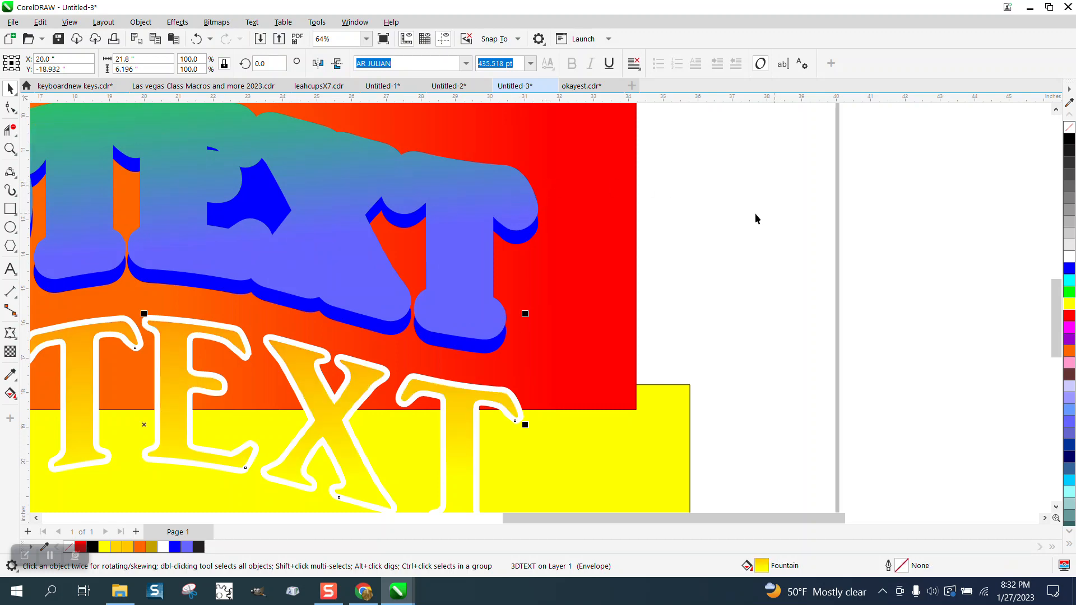
{"action": "left_click", "coordinate": [749, 316]}
{"action": "scroll", "coordinate": [631, 286], "scroll_direction": "down", "scroll_amount": 2}
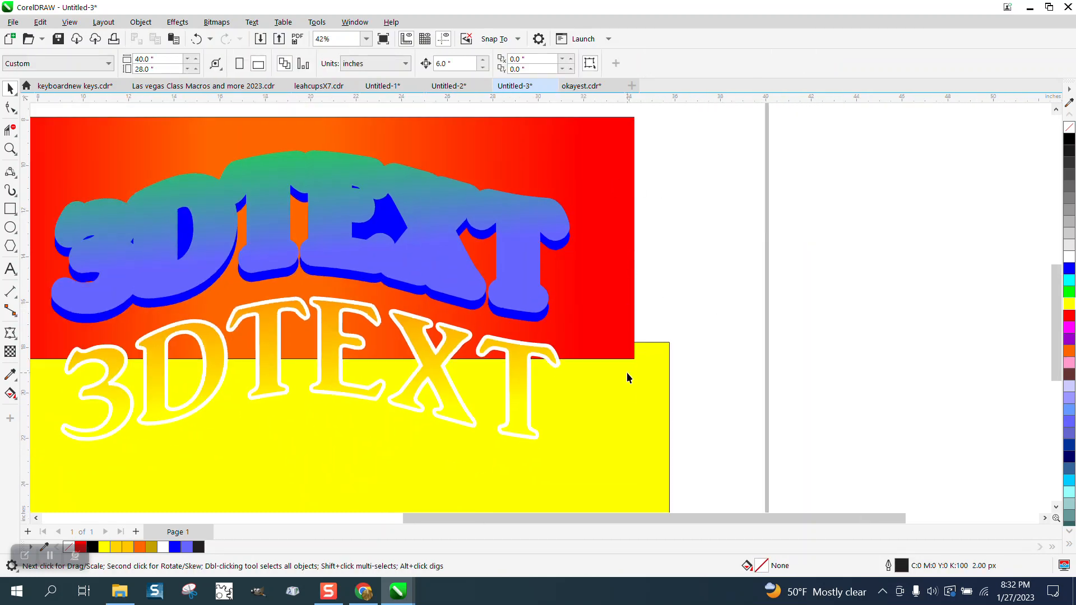
Send the white outline text to the back of the page.
{"action": "left_click", "coordinate": [560, 367]}
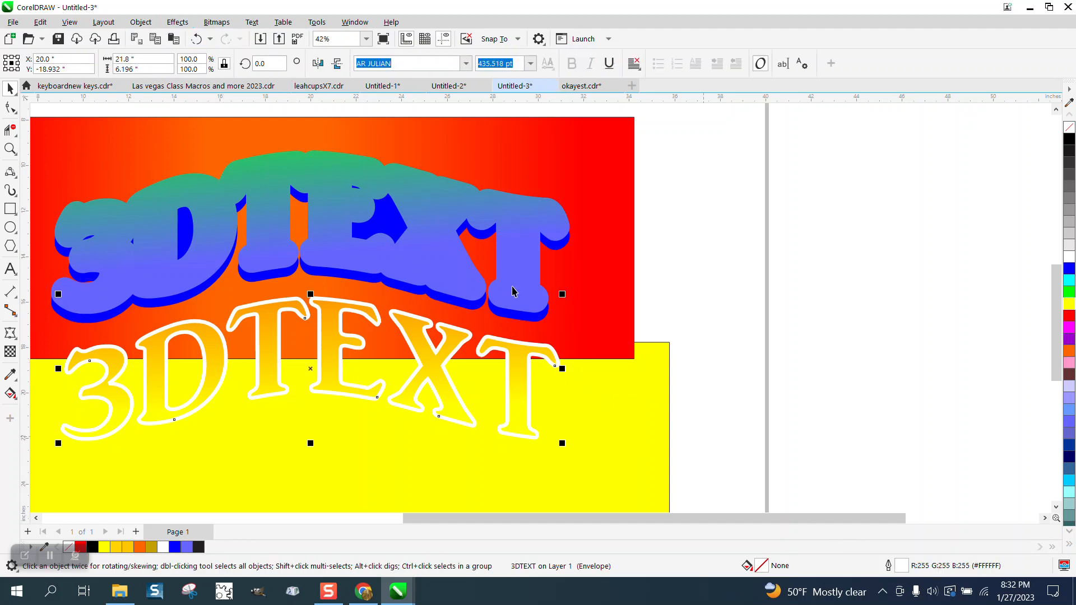
{"action": "left_click", "coordinate": [147, 23]}
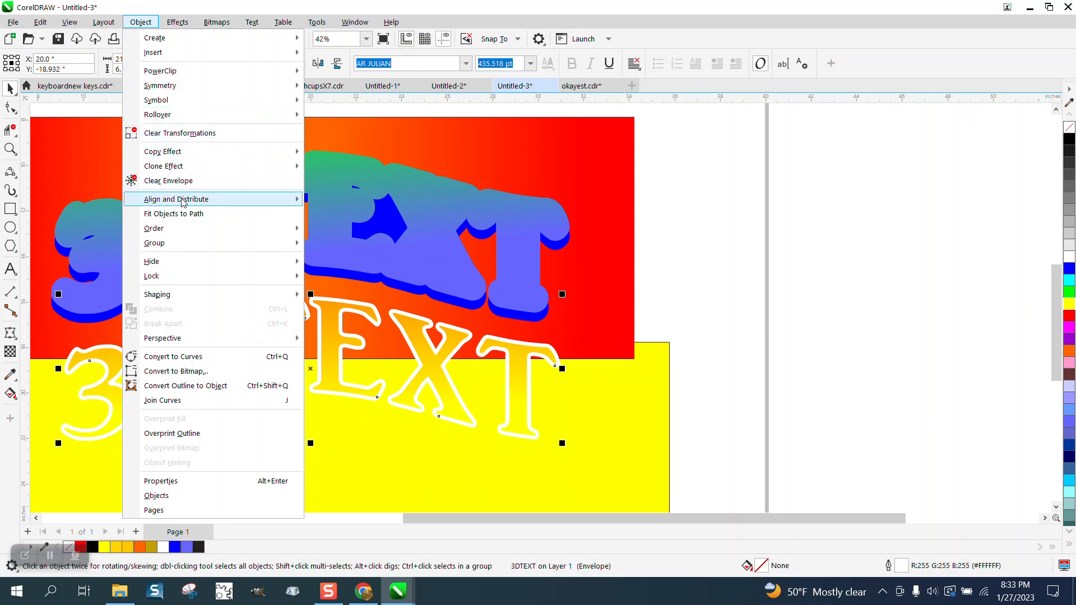
{"action": "mouse_move", "coordinate": [182, 235]}
{"action": "left_click", "coordinate": [316, 242]}
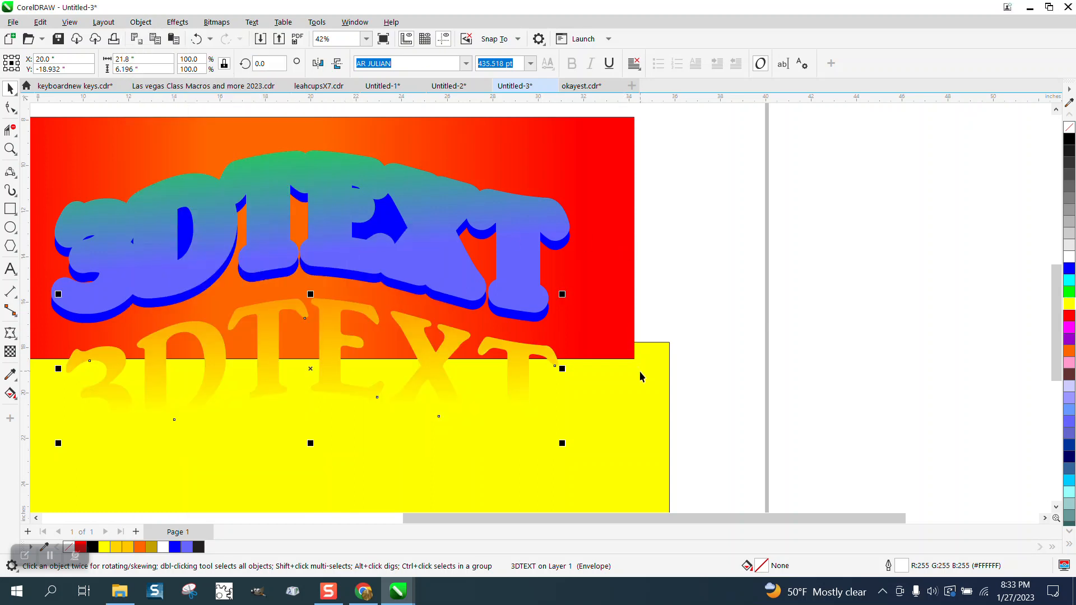
Move the yellow rectangle down and to the right, and send the red-orange gradient rectangle to the back of the page.
{"action": "left_click_drag", "start_coordinate": [642, 377], "coordinate": [797, 427]}
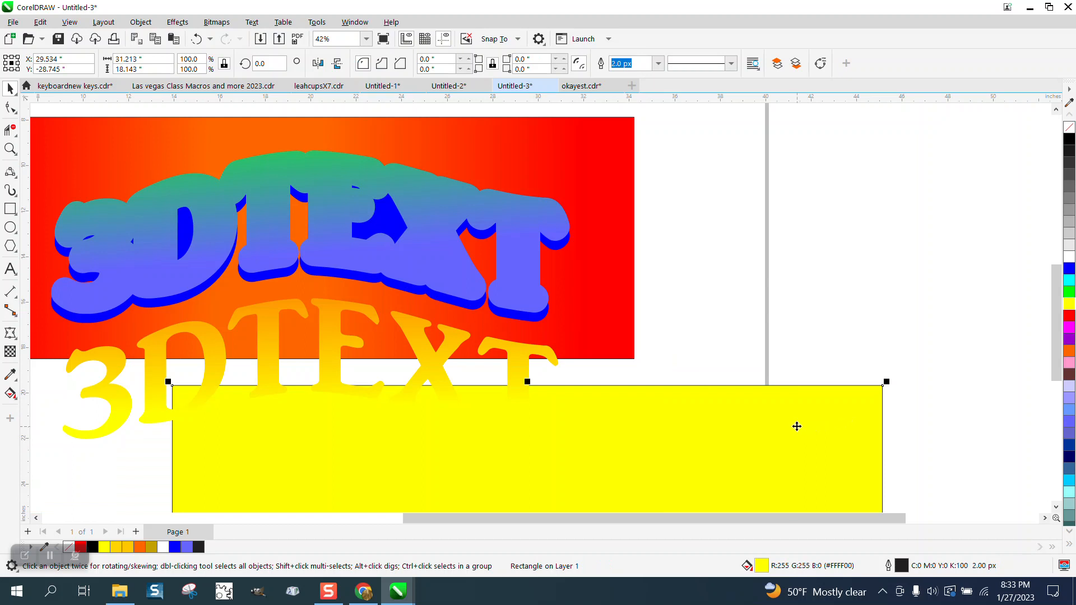
{"action": "left_click", "coordinate": [622, 319]}
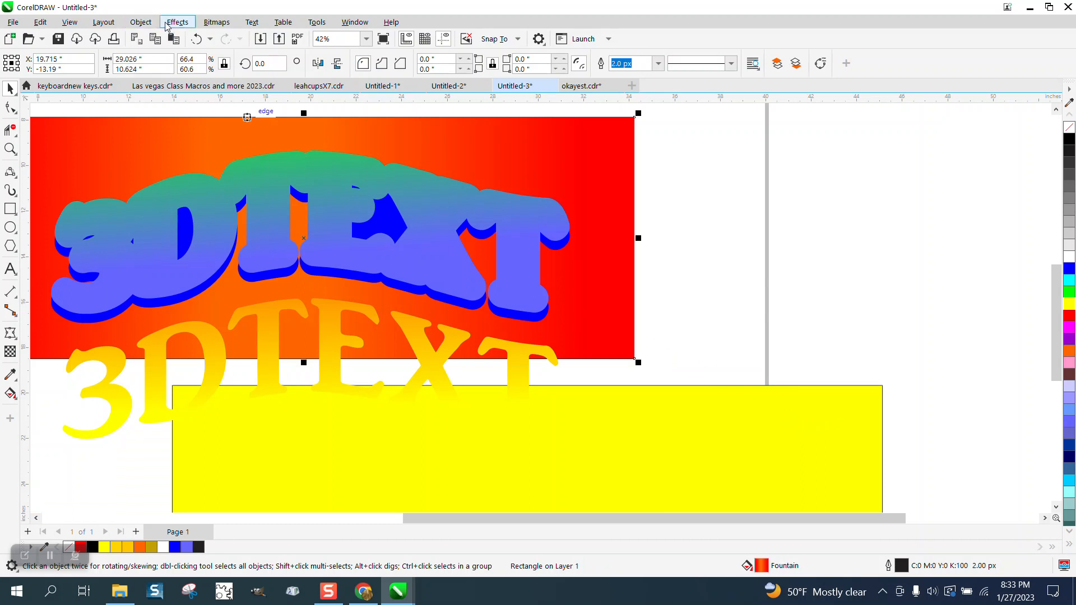
{"action": "left_click", "coordinate": [141, 25]}
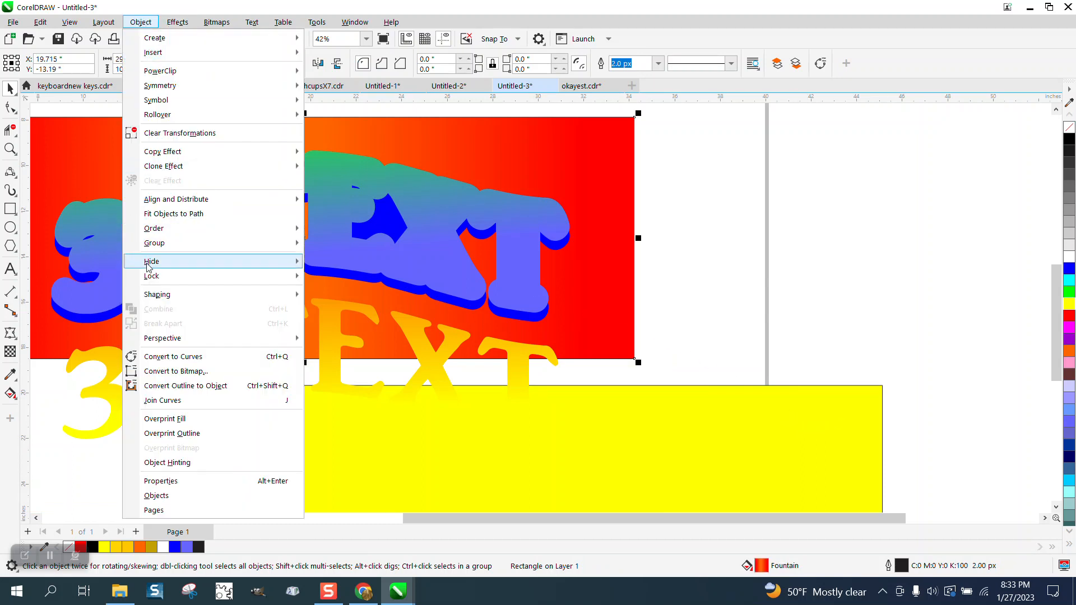
{"action": "mouse_move", "coordinate": [168, 229]}
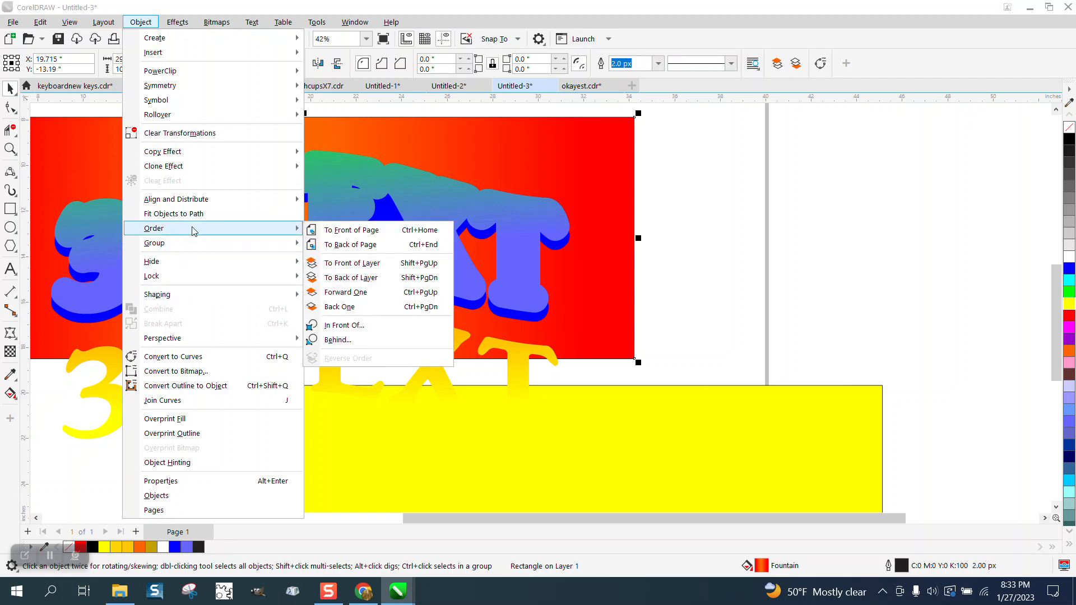
{"action": "left_click", "coordinate": [343, 247]}
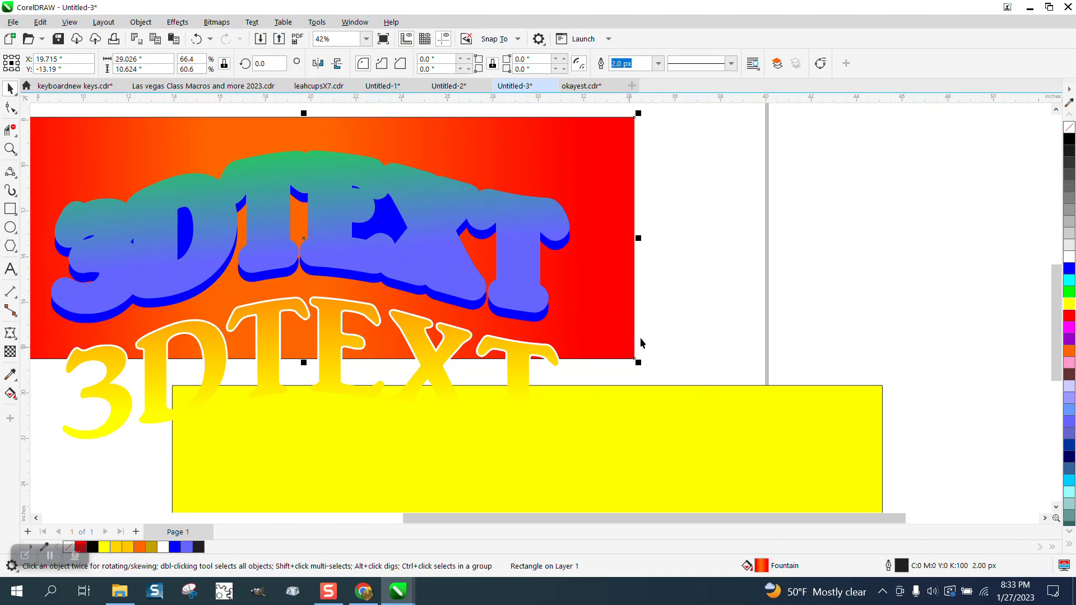
Move the gradient-filled 3DTEXT 6 inches up, back onto the blue lettering.
{"action": "left_click", "coordinate": [672, 343]}
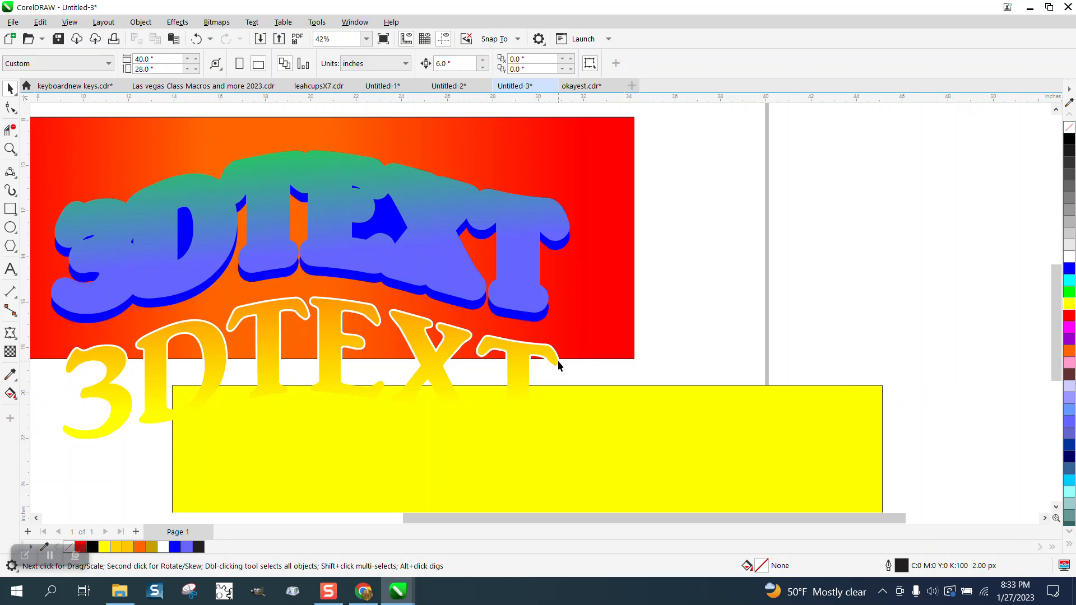
{"action": "left_click", "coordinate": [558, 362]}
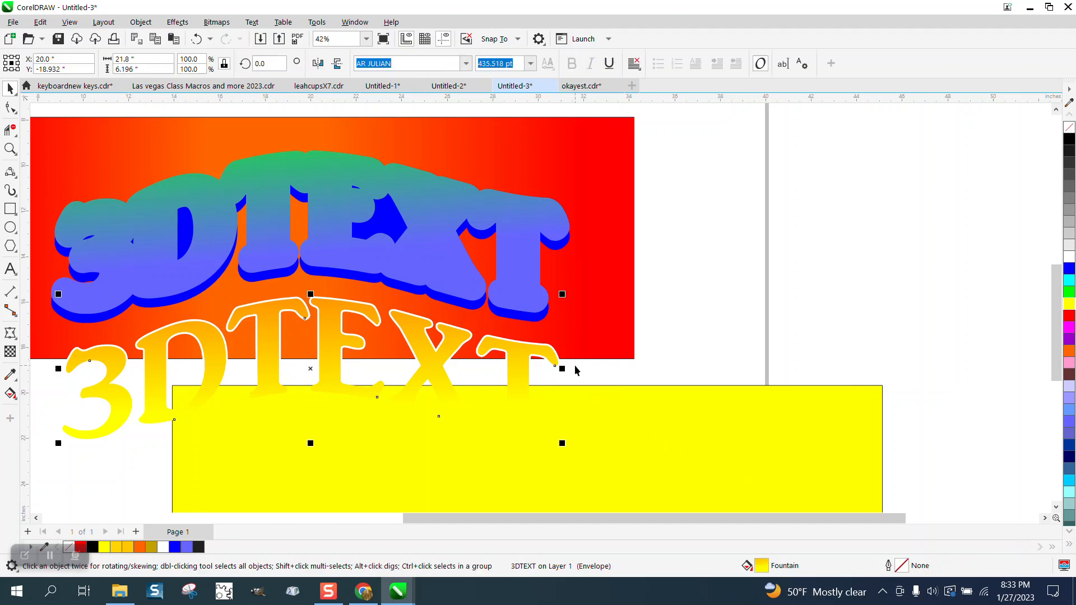
{"action": "key", "text": "Up"}
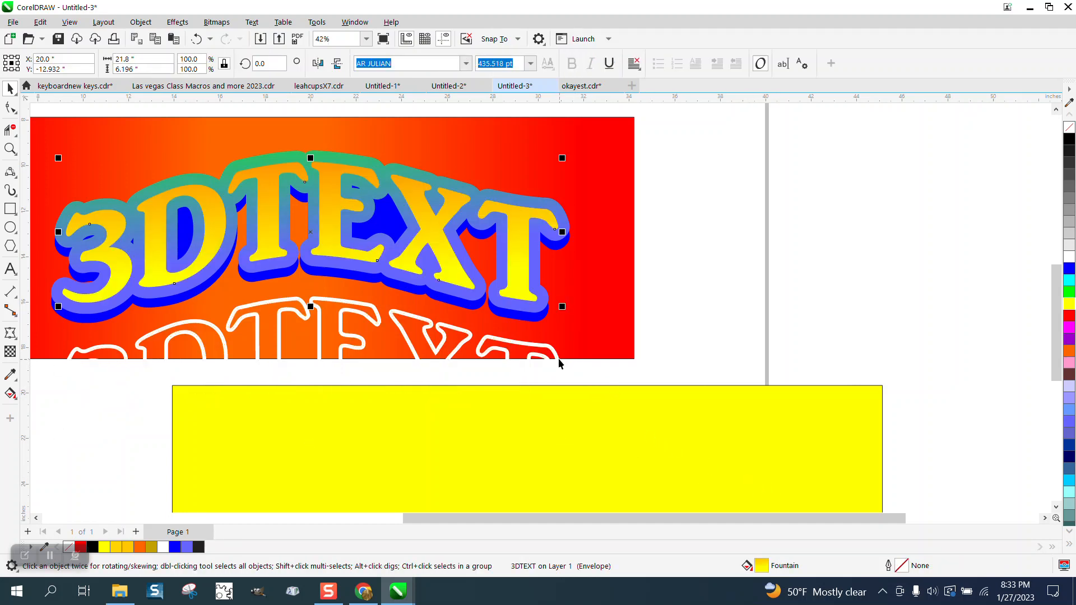
Bring the white outline text to the front of the page and move it 6 inches up onto the gradient text.
{"action": "left_click", "coordinate": [550, 354]}
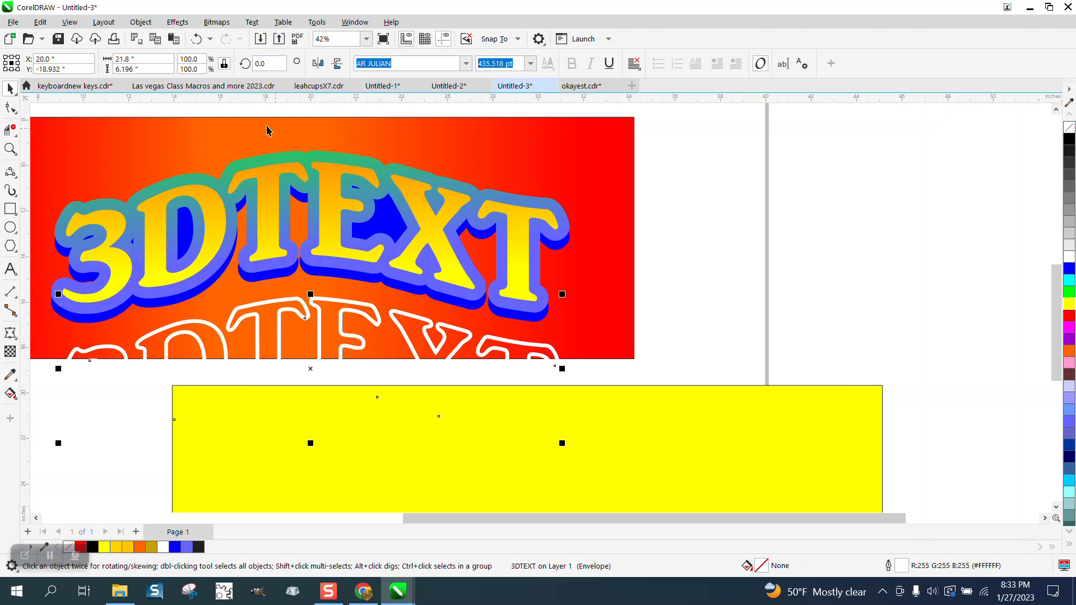
{"action": "left_click", "coordinate": [141, 22]}
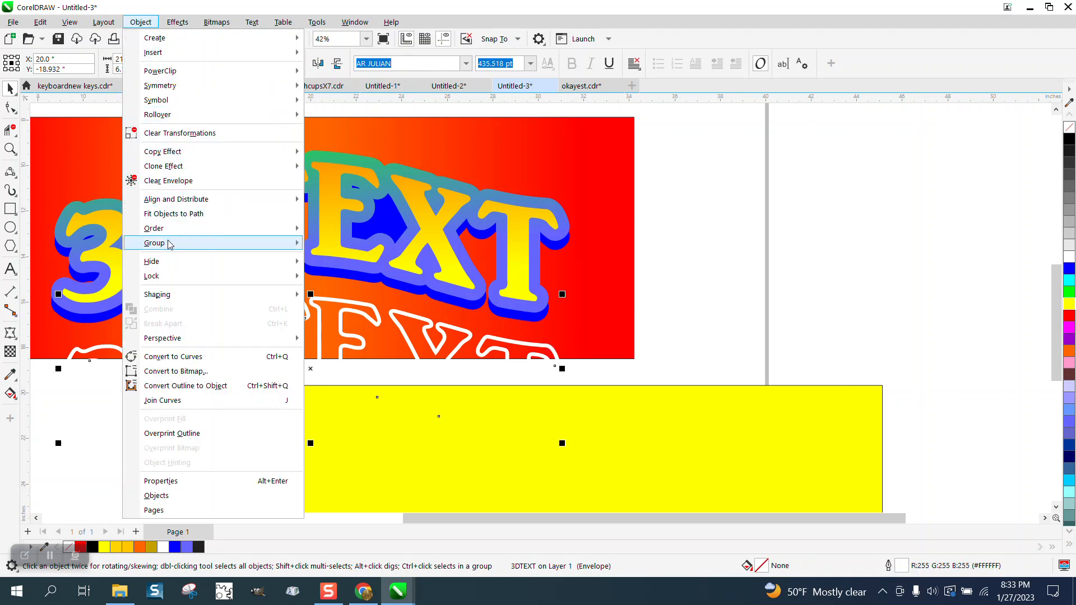
{"action": "mouse_move", "coordinate": [268, 229]}
{"action": "left_click", "coordinate": [370, 230]}
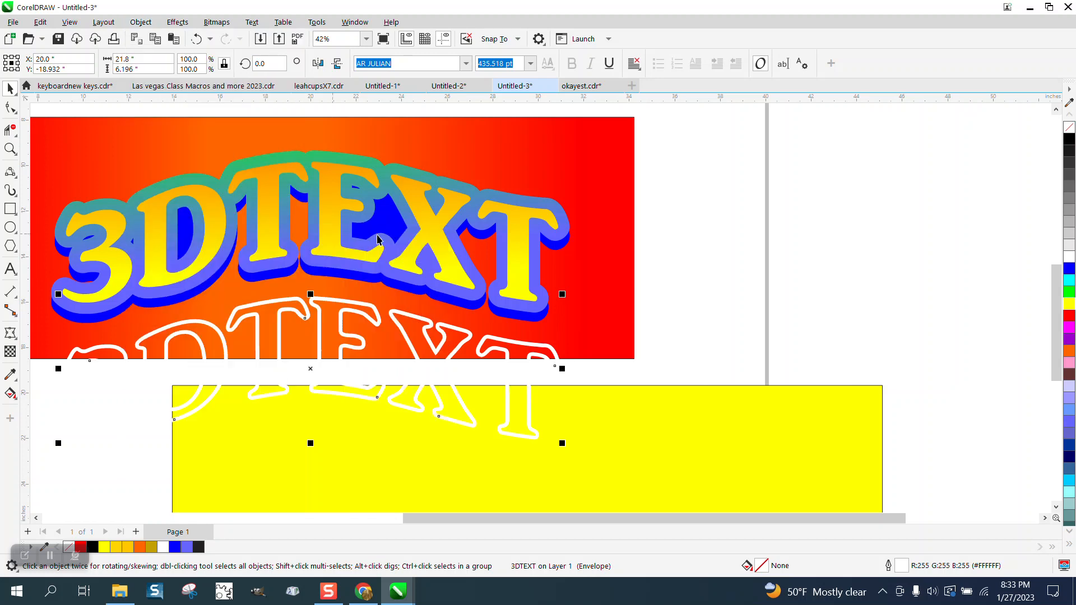
{"action": "key", "text": "Up"}
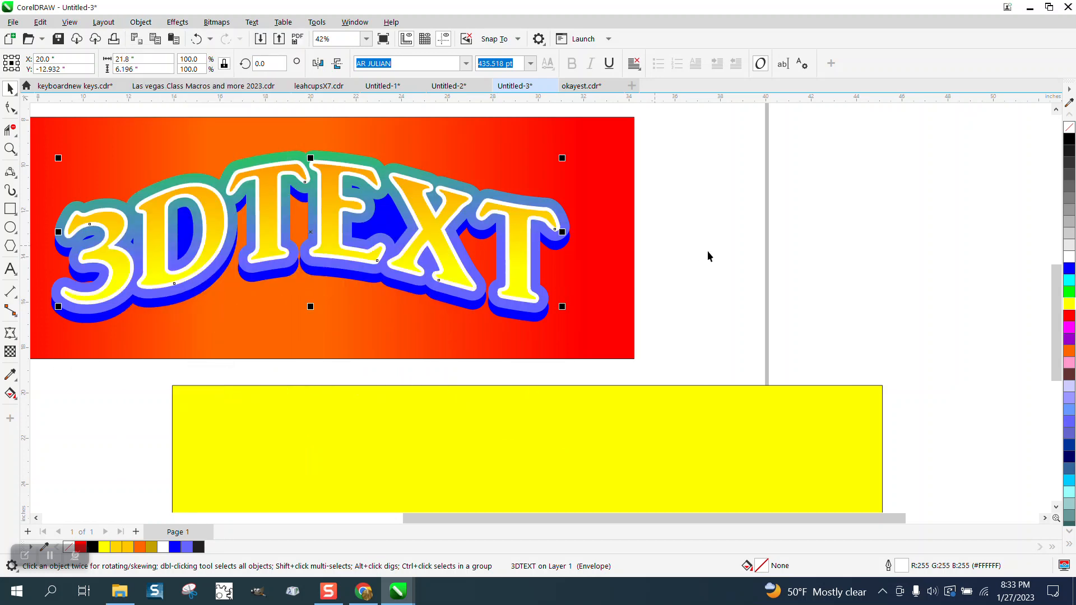
Delete the yellow rectangle below the red-orange background.
{"action": "scroll", "coordinate": [715, 262], "scroll_direction": "down", "scroll_amount": 1}
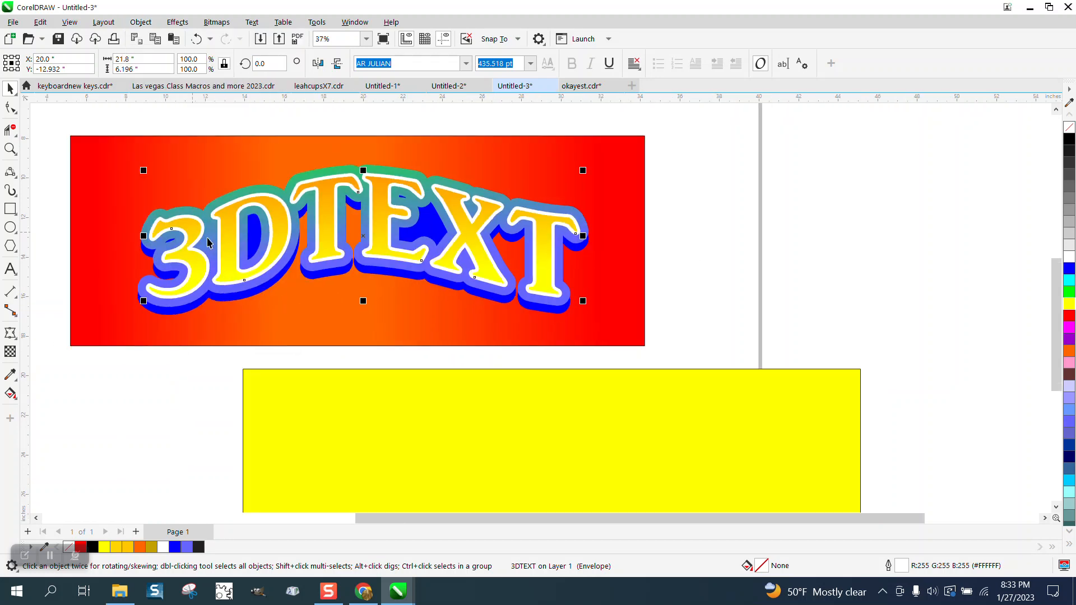
{"action": "left_click", "coordinate": [434, 399]}
{"action": "key", "text": "Delete"}
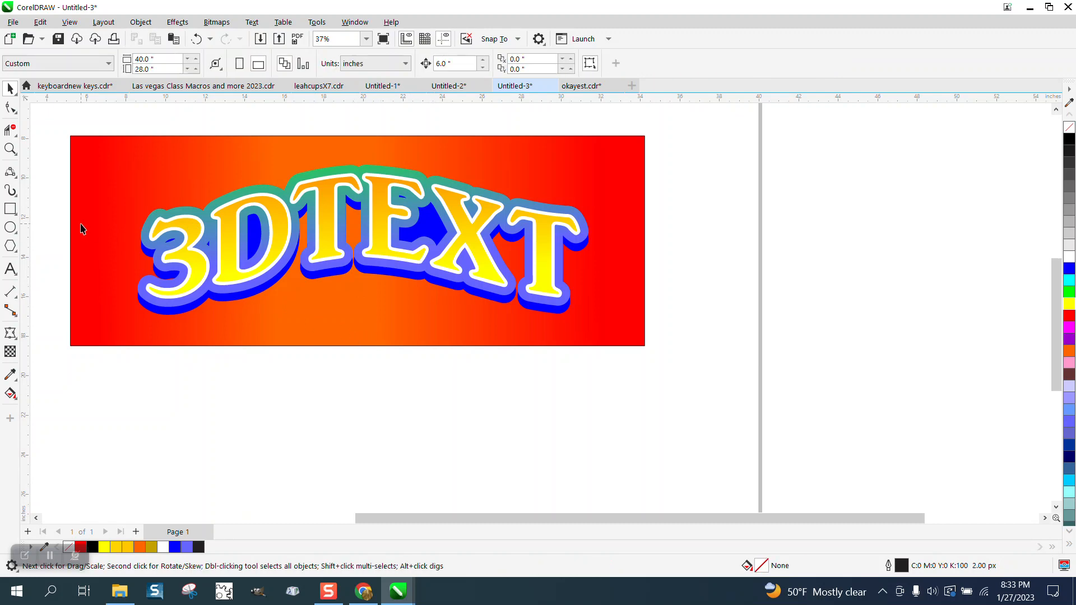
Move the solid blue shadow shape 6 inches down, out from behind the lettering.
{"action": "left_click", "coordinate": [10, 149]}
{"action": "left_click_drag", "start_coordinate": [121, 173], "coordinate": [717, 426]}
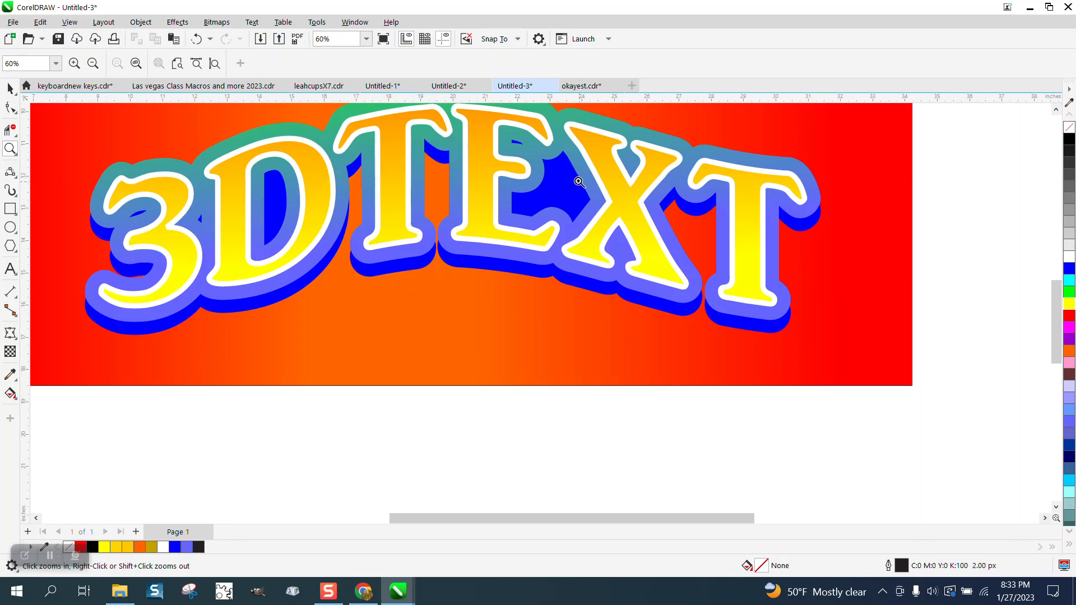
{"action": "left_click", "coordinate": [10, 89]}
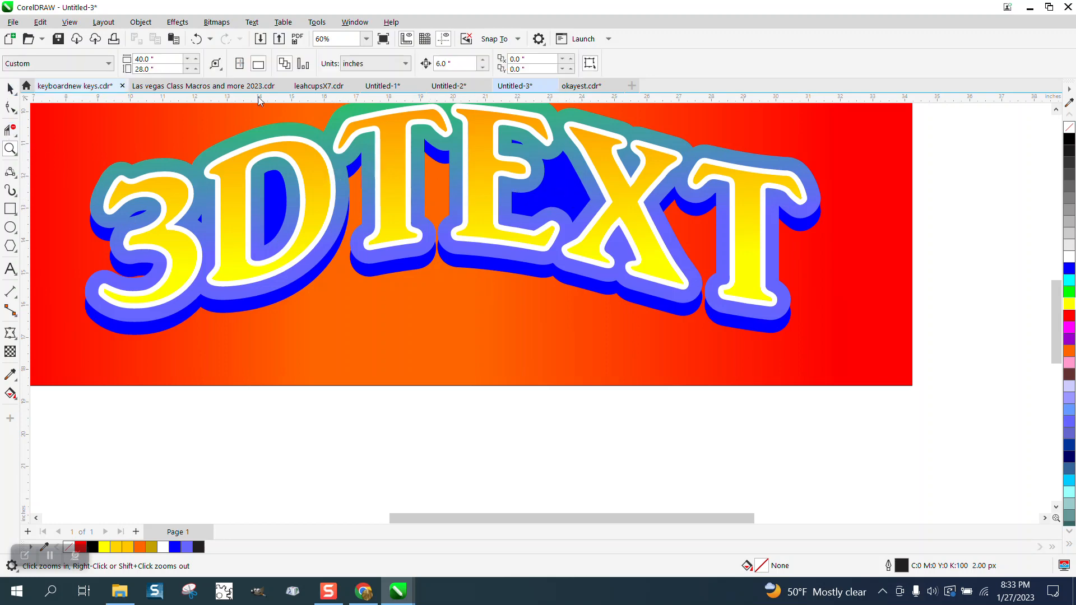
{"action": "left_click", "coordinate": [798, 224]}
{"action": "key", "text": "Down"}
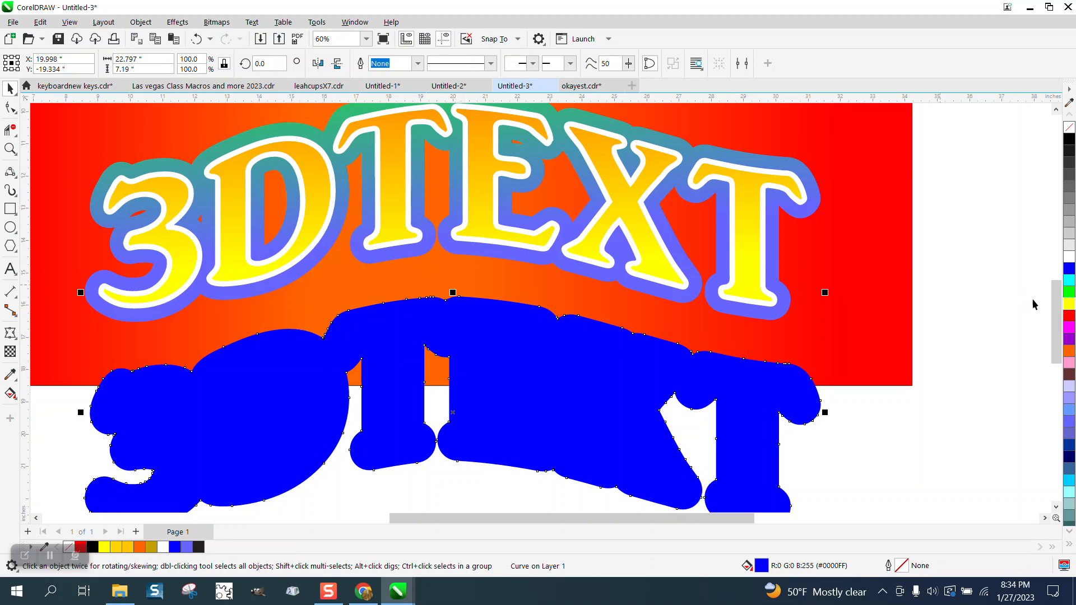
{"action": "left_click_drag", "start_coordinate": [1055, 318], "coordinate": [1056, 310]}
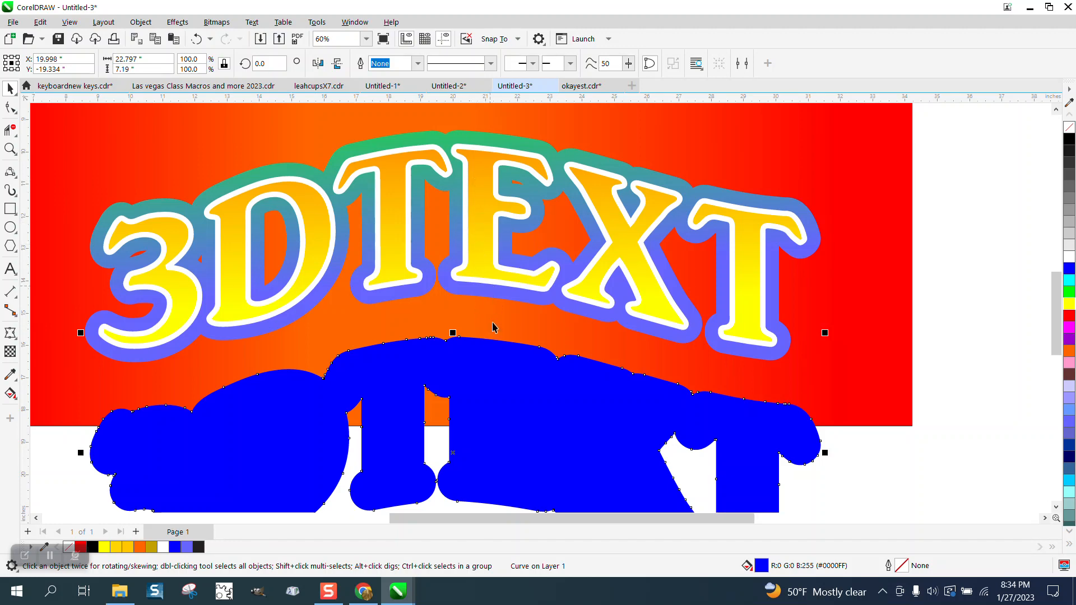
Undo the blue shadow shape's move and clear the selection.
{"action": "left_click", "coordinate": [513, 373]}
{"action": "key", "text": "ctrl+z"}
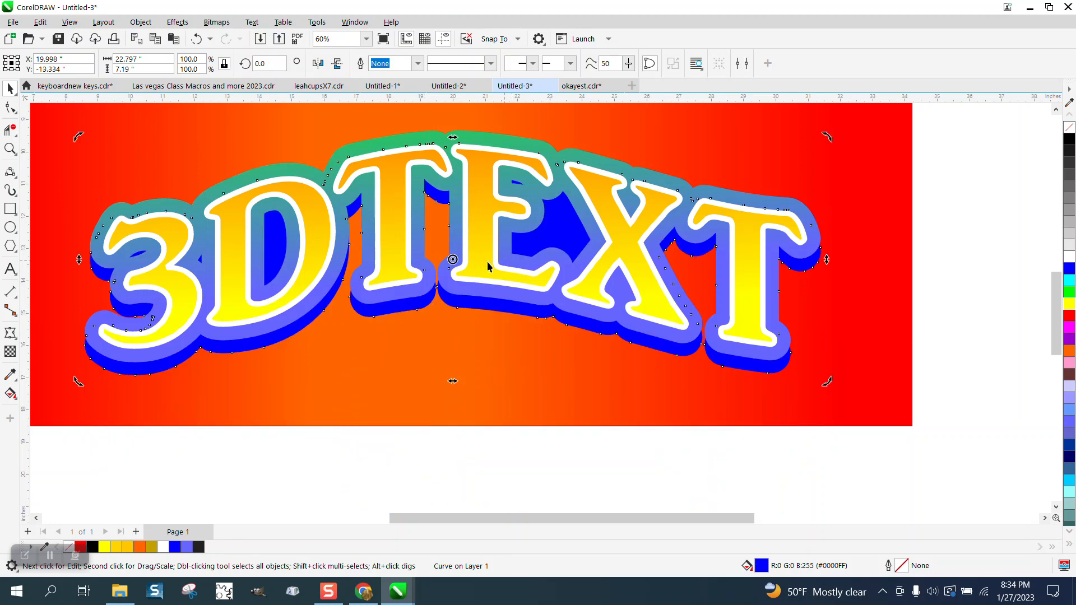
{"action": "scroll", "coordinate": [542, 273], "scroll_direction": "down", "scroll_amount": 1}
{"action": "left_click", "coordinate": [919, 251]}
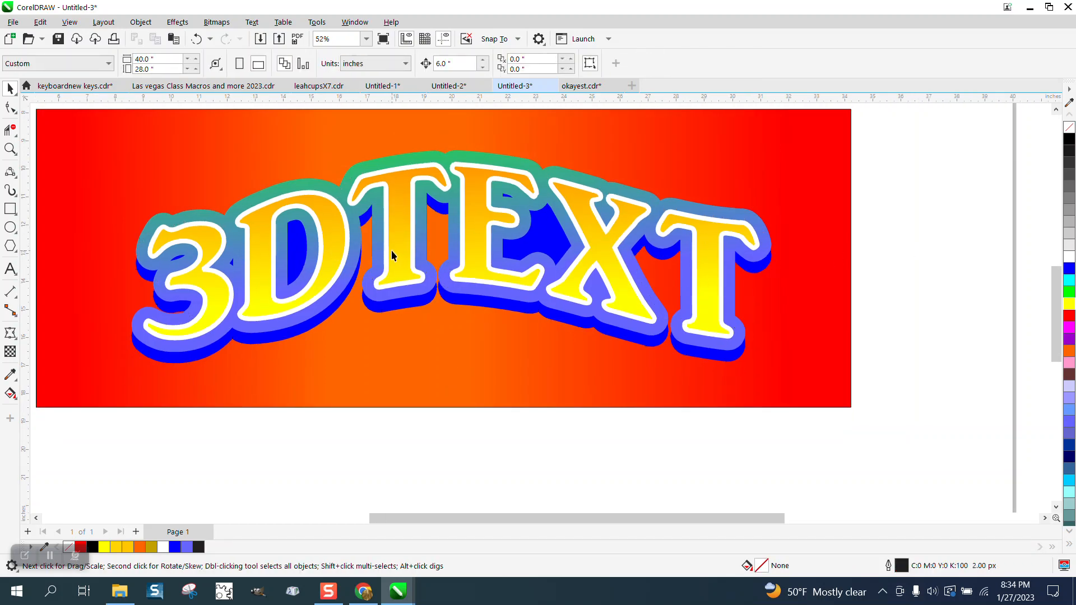
{"action": "scroll", "coordinate": [391, 250], "scroll_direction": "down", "scroll_amount": 1}
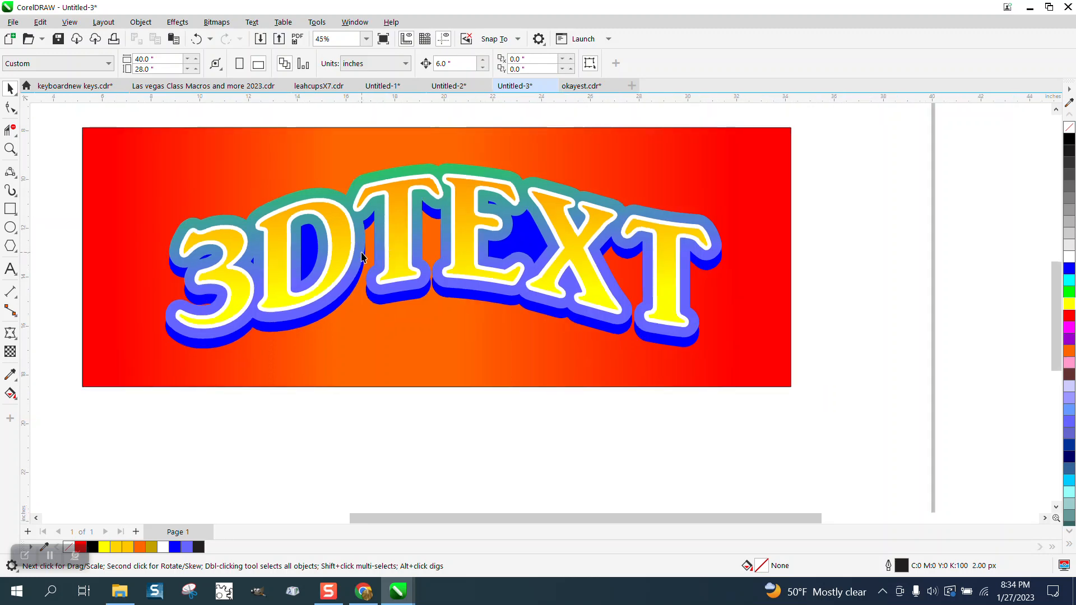